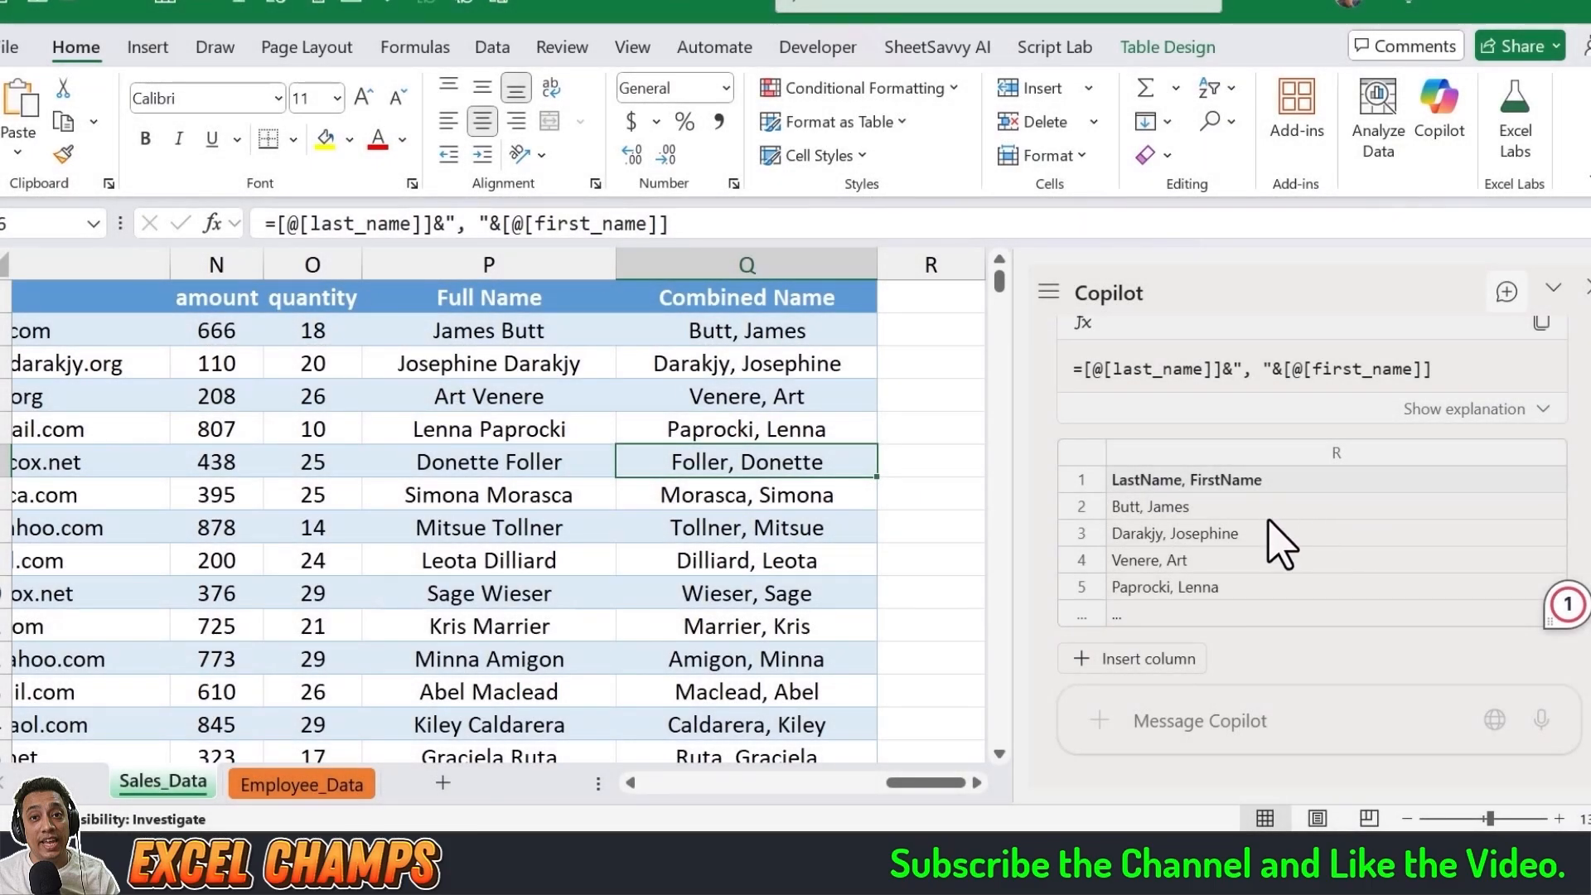
# Step: Review Copilot's suggested formula joining last_name and first_name, and insert it as the LastName, FirstName column
pyautogui.scroll(2, 1161, 380)
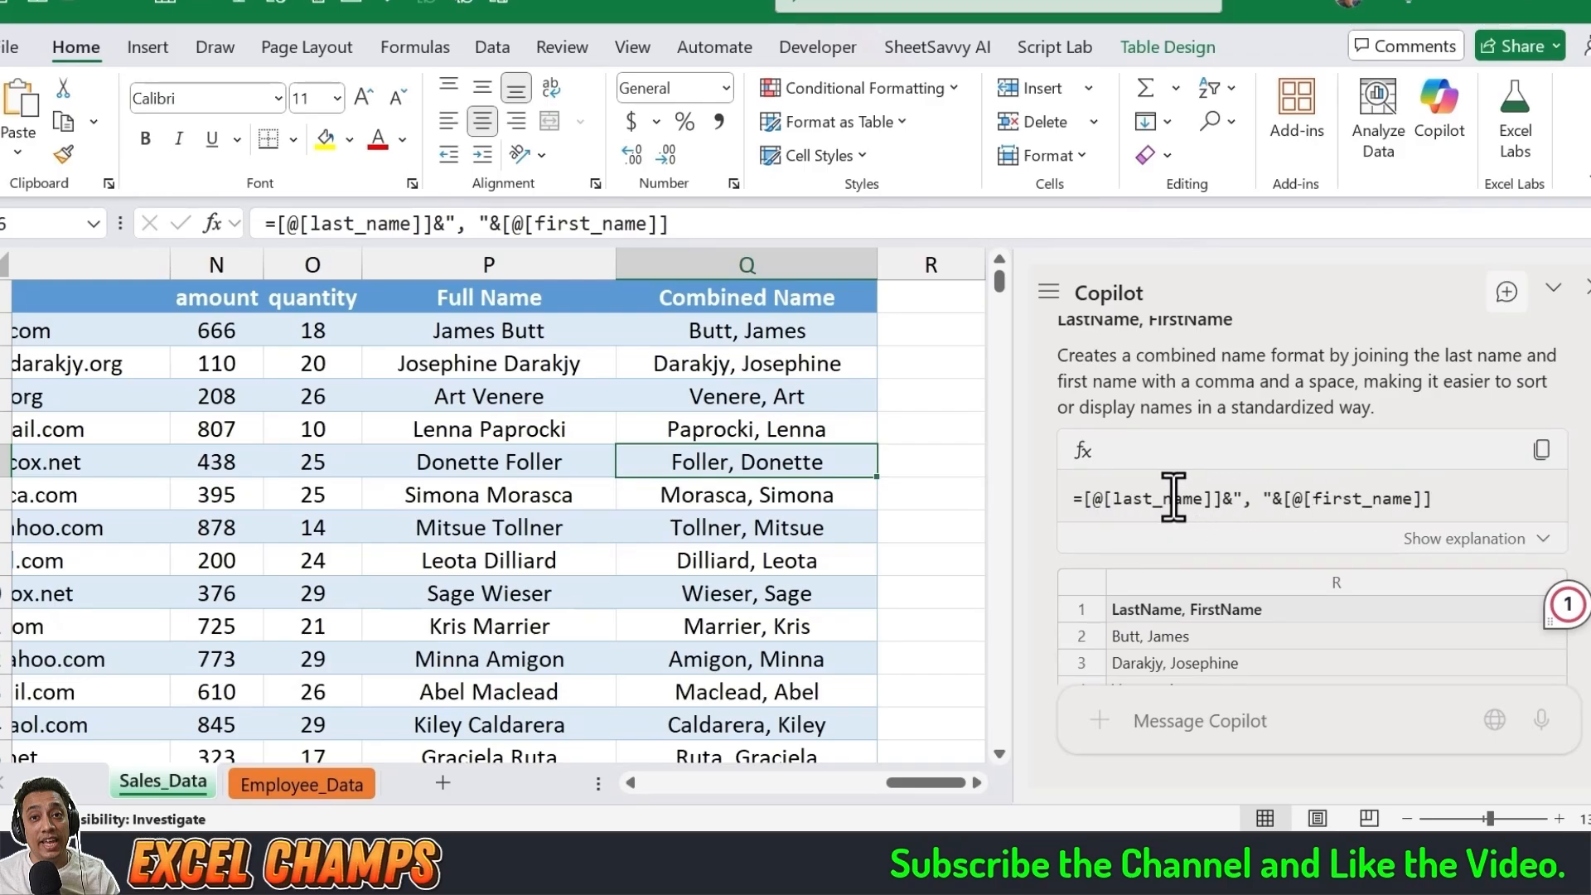
pyautogui.scroll(-3, 1172, 498)
pyautogui.moveTo(1144, 580)
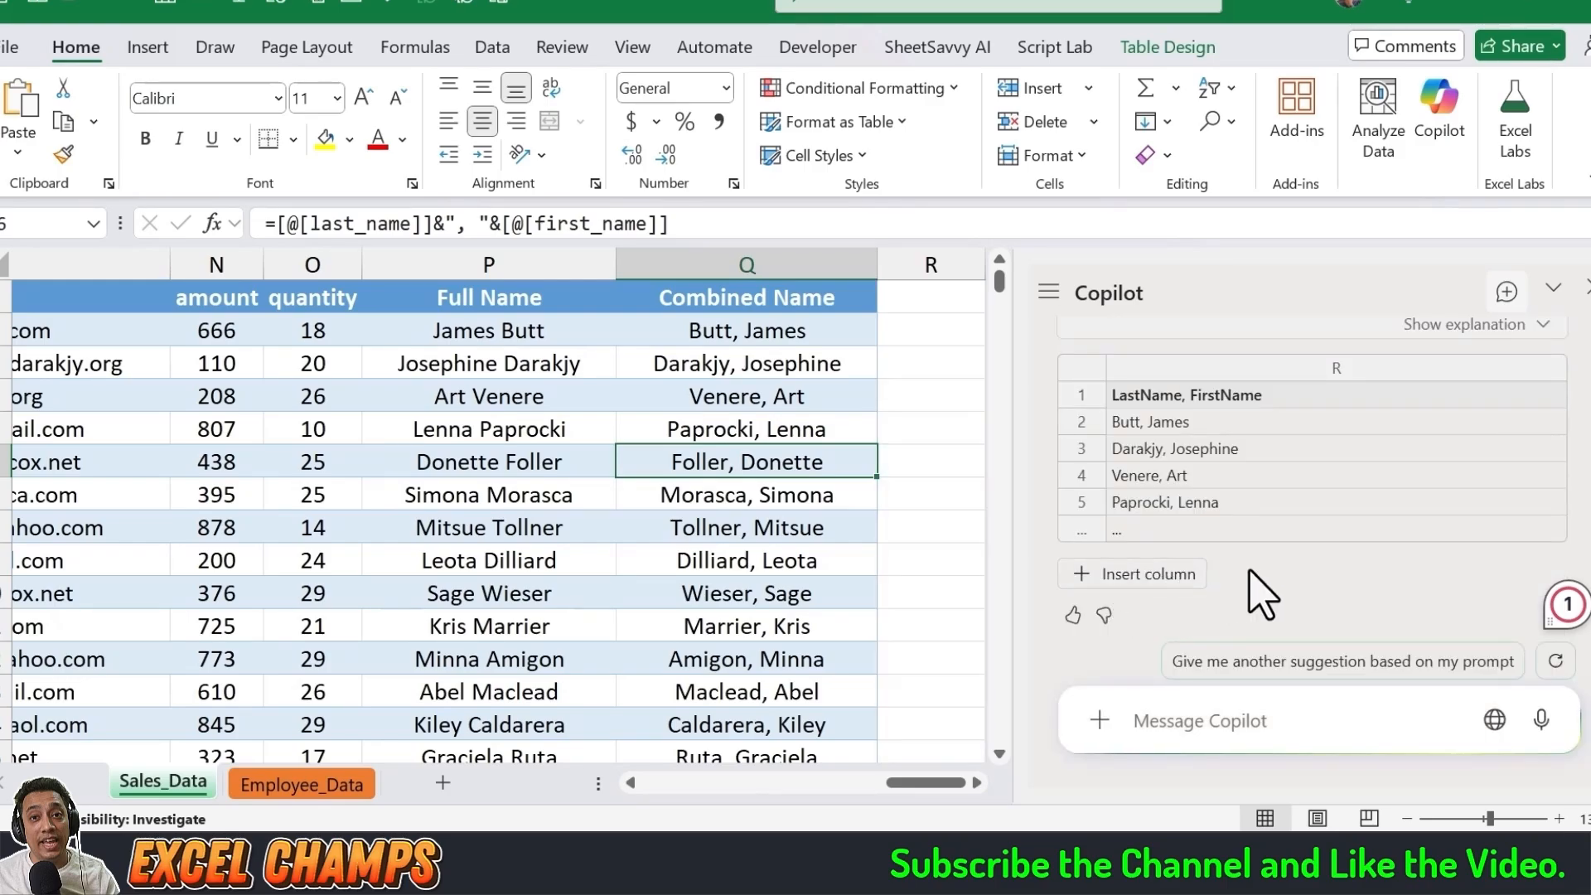
pyautogui.scroll(3, 1288, 518)
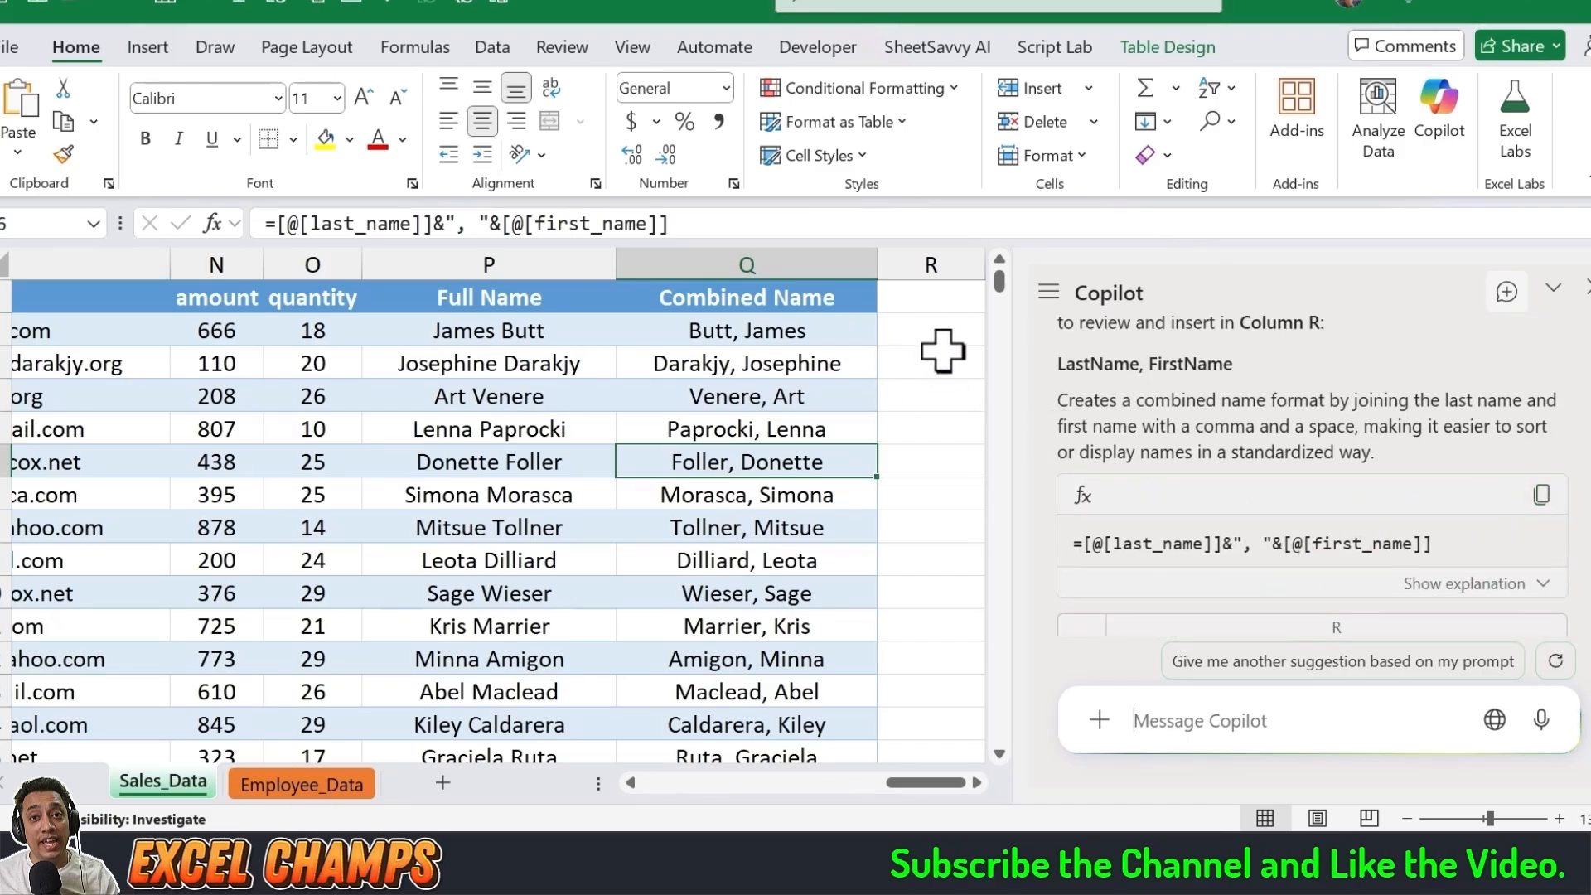
pyautogui.scroll(-3, 1160, 501)
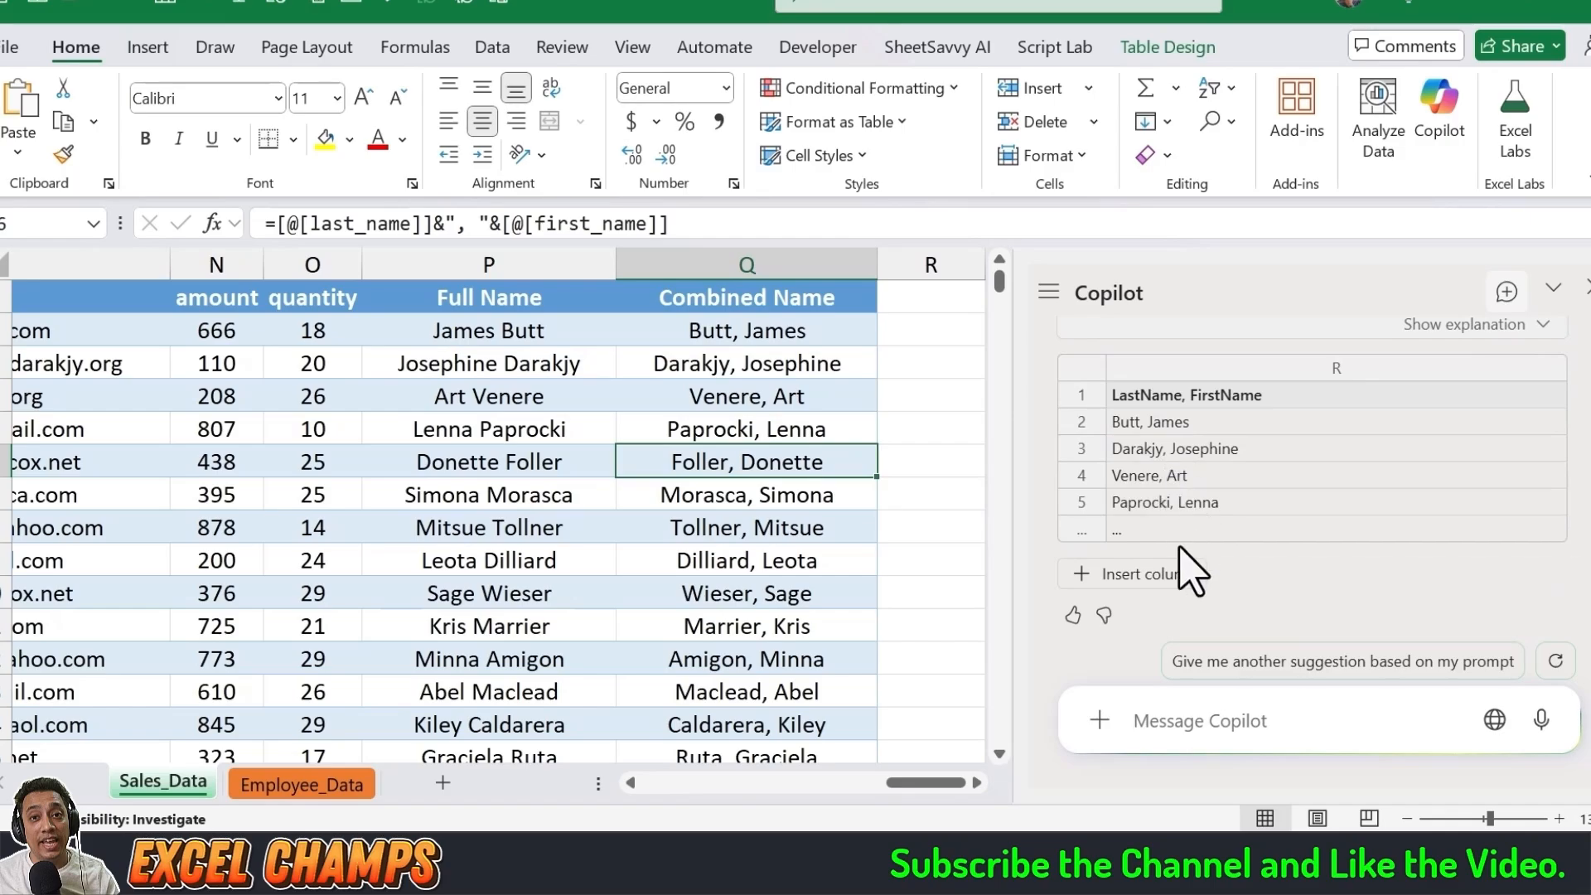
pyautogui.click(1149, 576)
pyautogui.click(1148, 574)
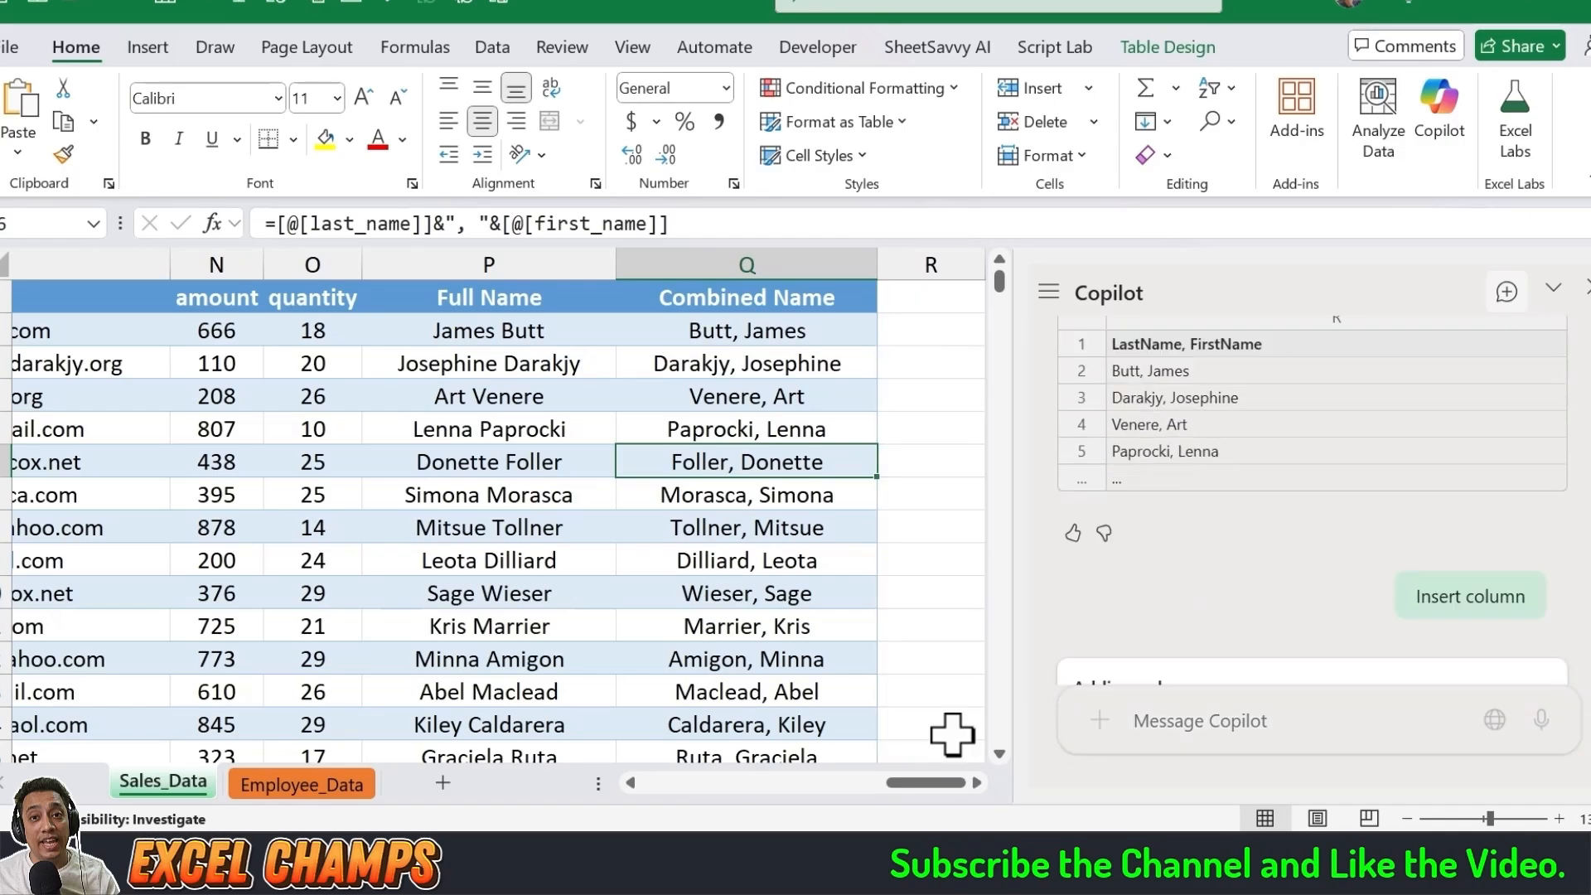
# Step: Compare the inserted LastName, FirstName column with the existing Combined Name column
pyautogui.click(684, 331)
pyautogui.click(558, 336)
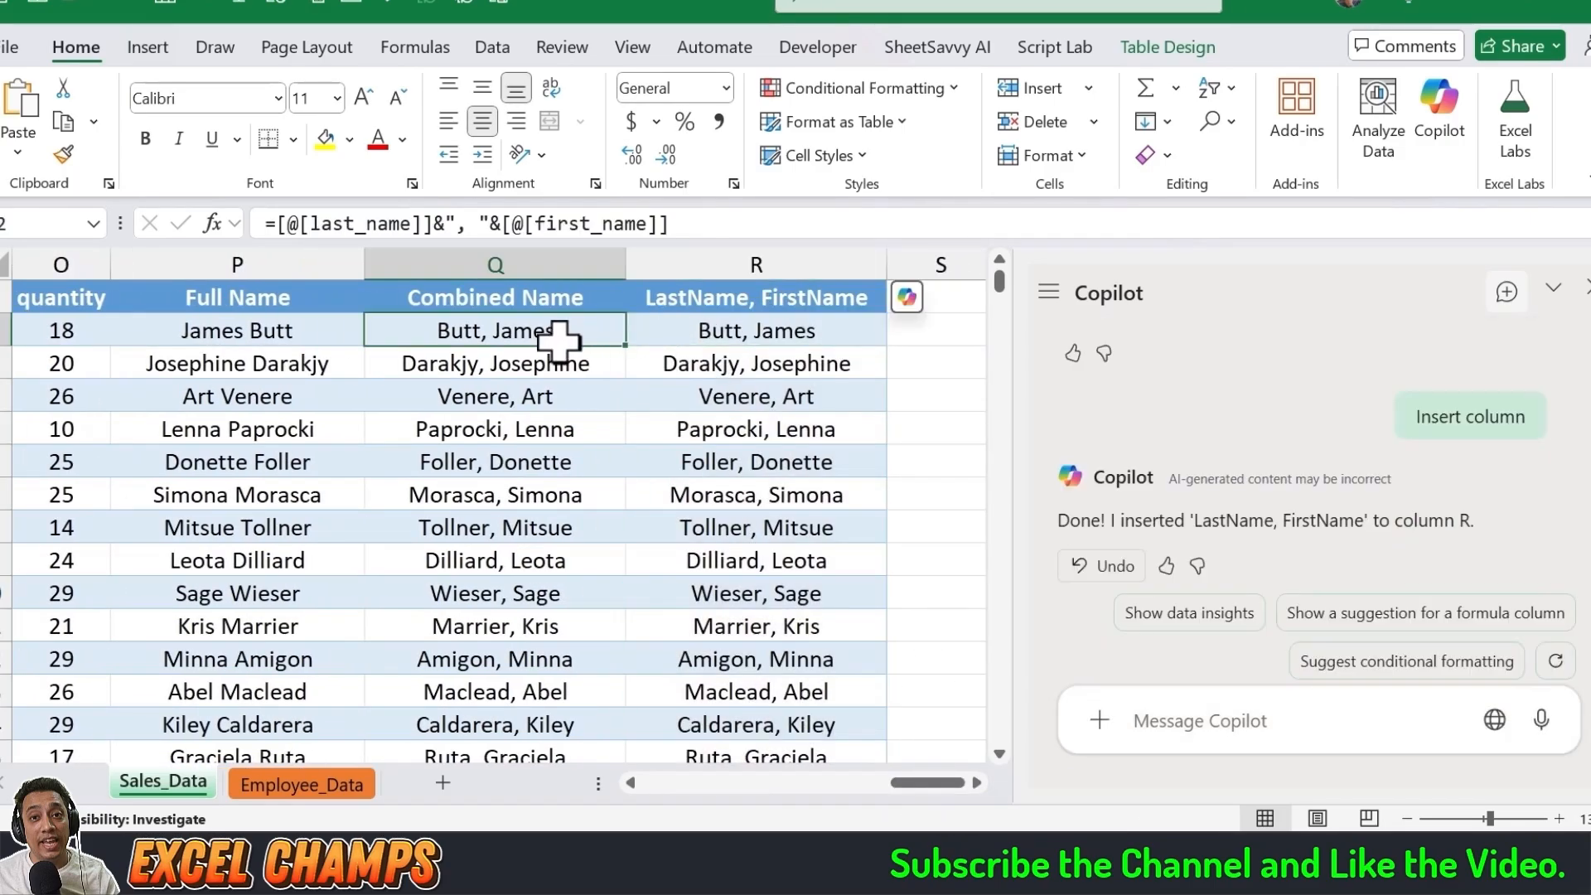
pyautogui.click(782, 297)
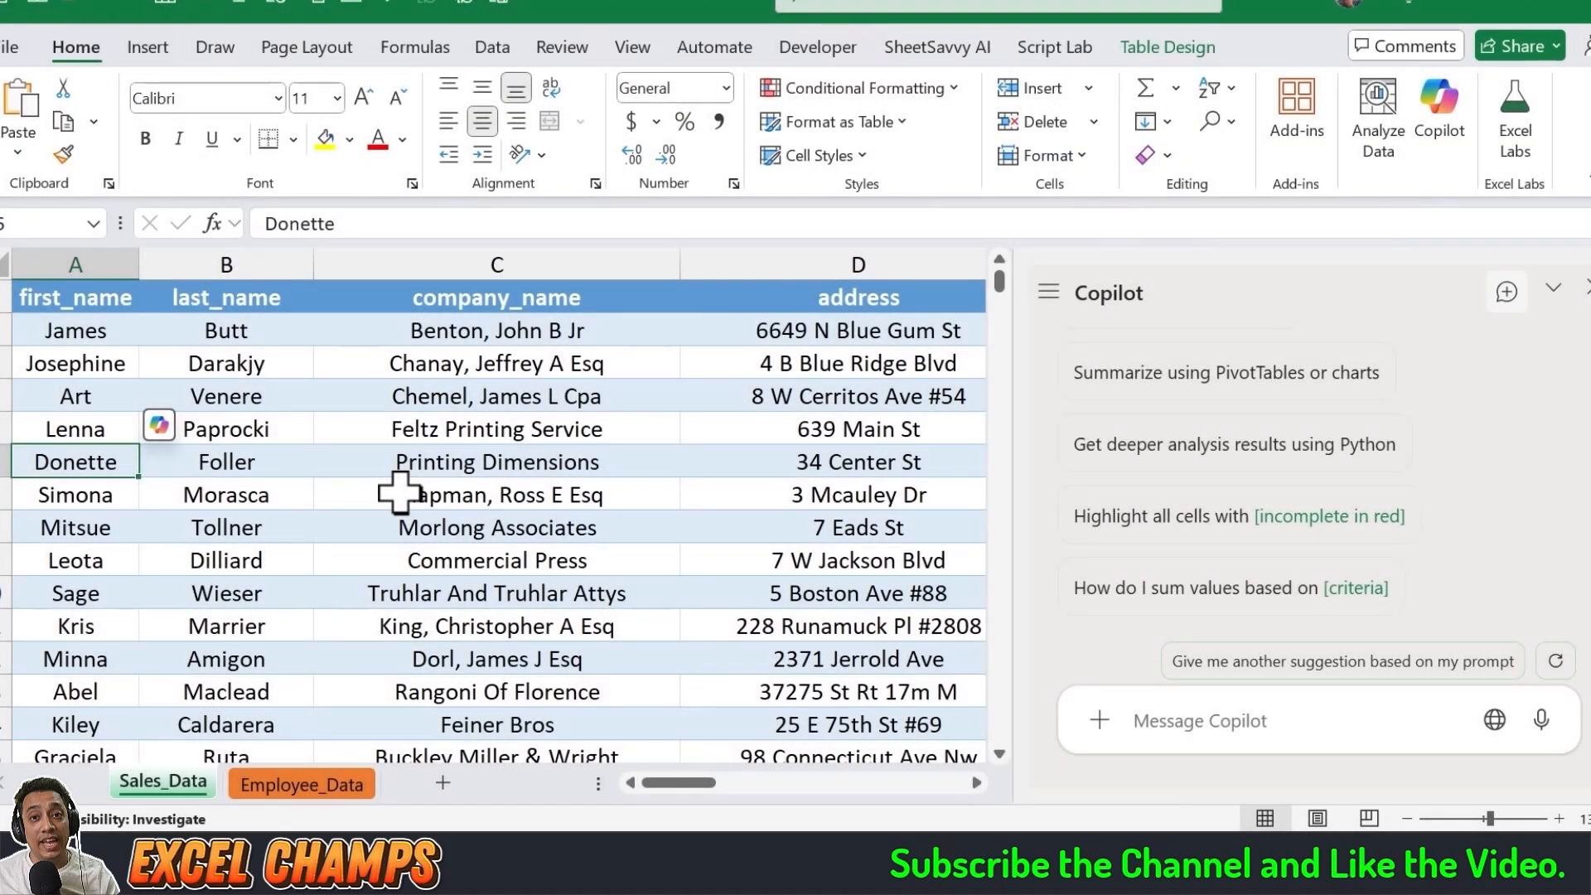
# Step: Examine the Sales_Data column headers from address through zip
pyautogui.hotkey('ctrl', 'Up')
pyautogui.press('Right')
pyautogui.press('Right')
pyautogui.press('Right')
pyautogui.press('Right')
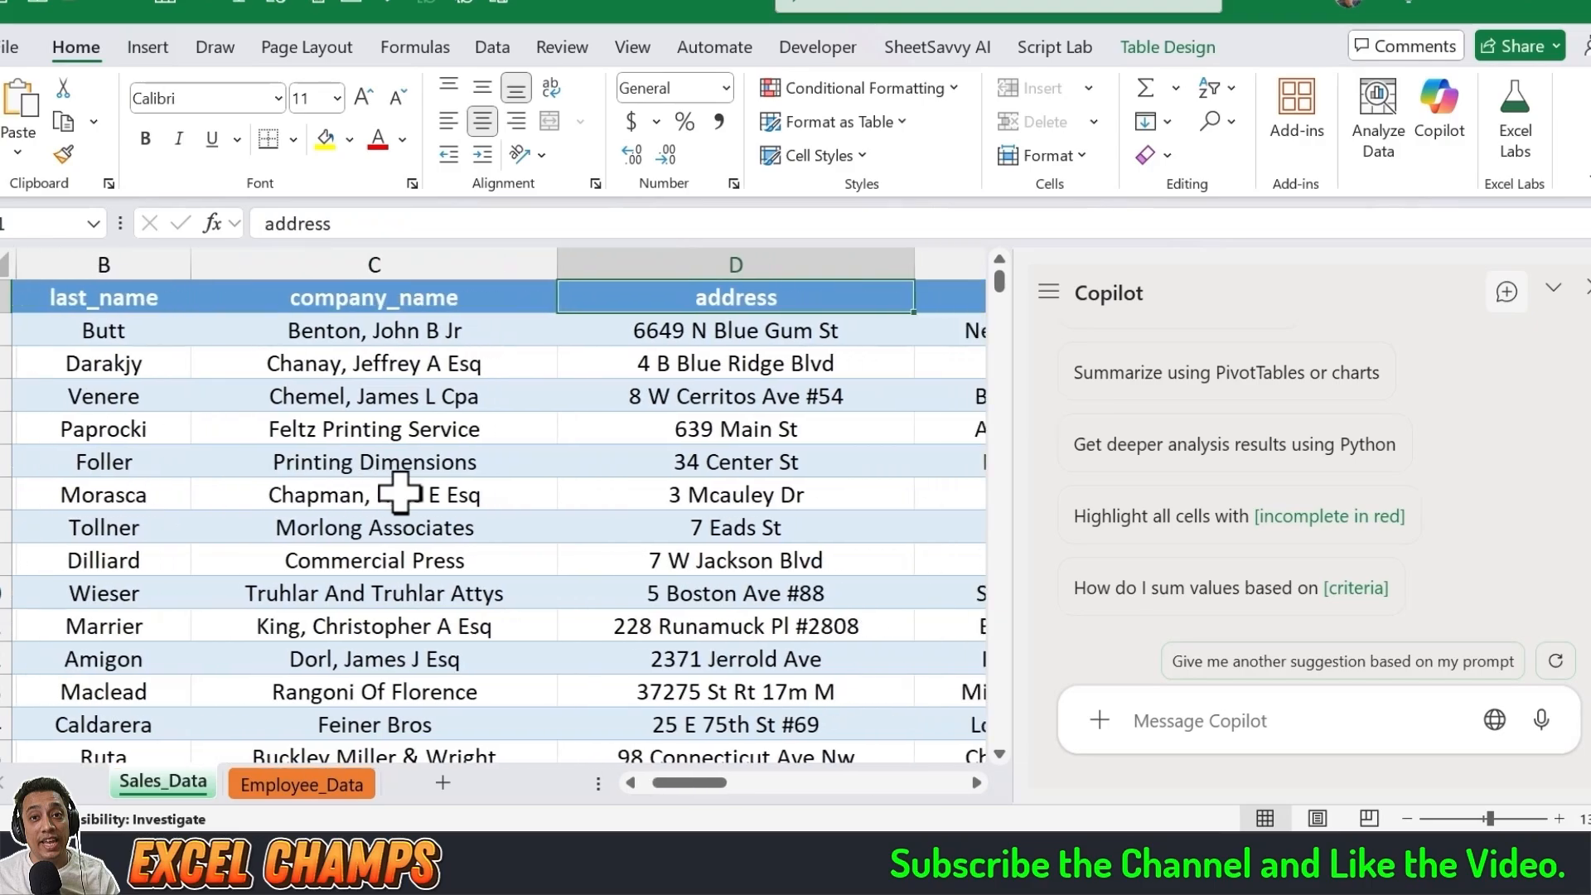
pyautogui.press('Right')
pyautogui.press('Right')
pyautogui.press('Right')
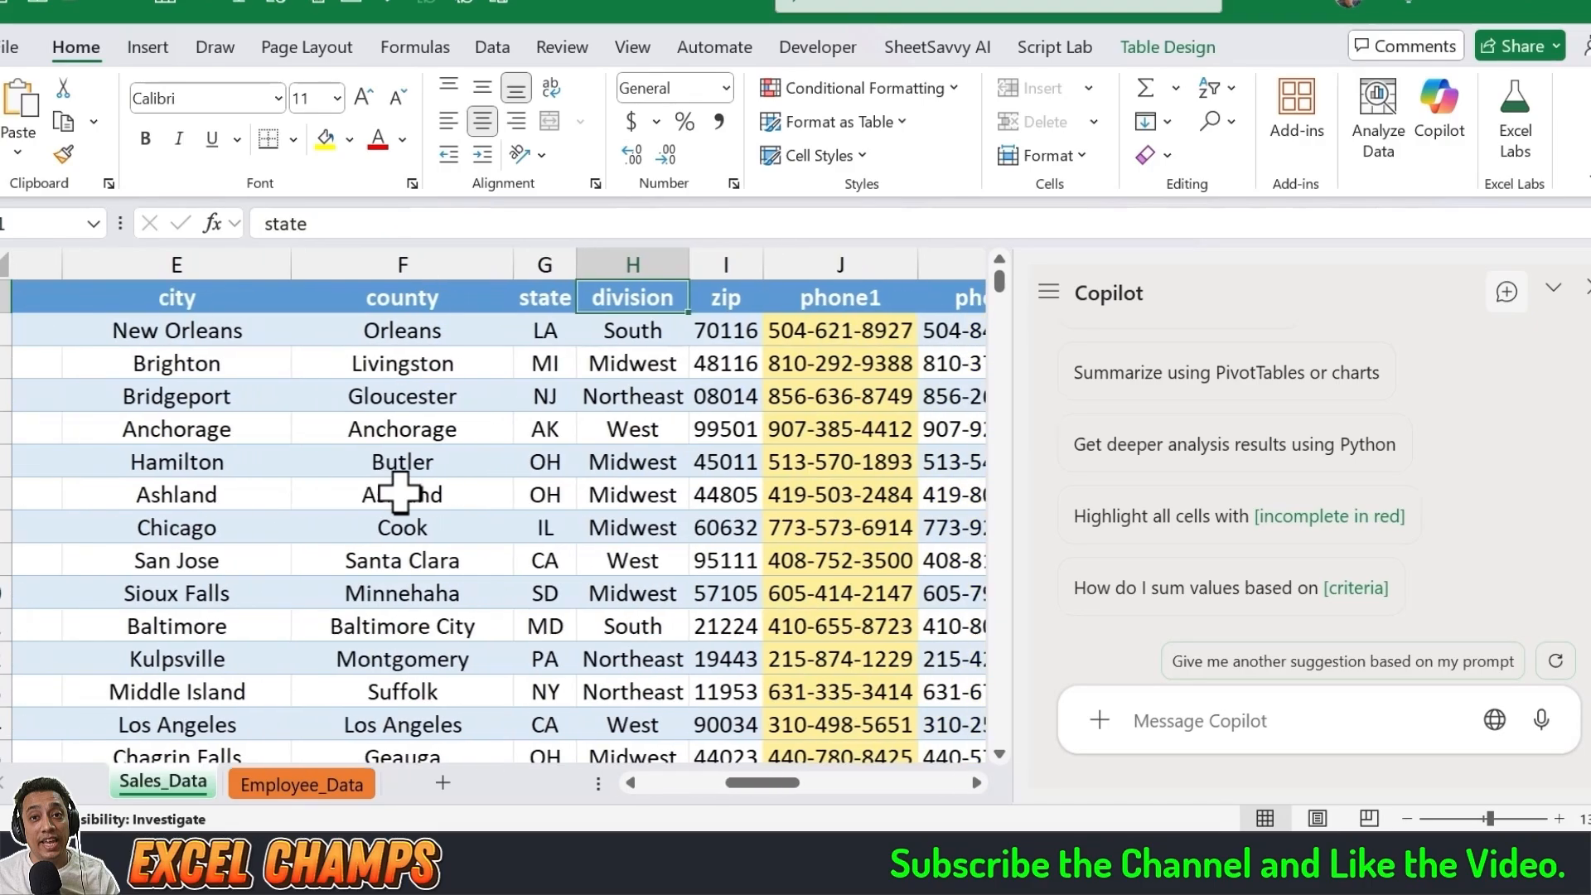
pyautogui.press('Right')
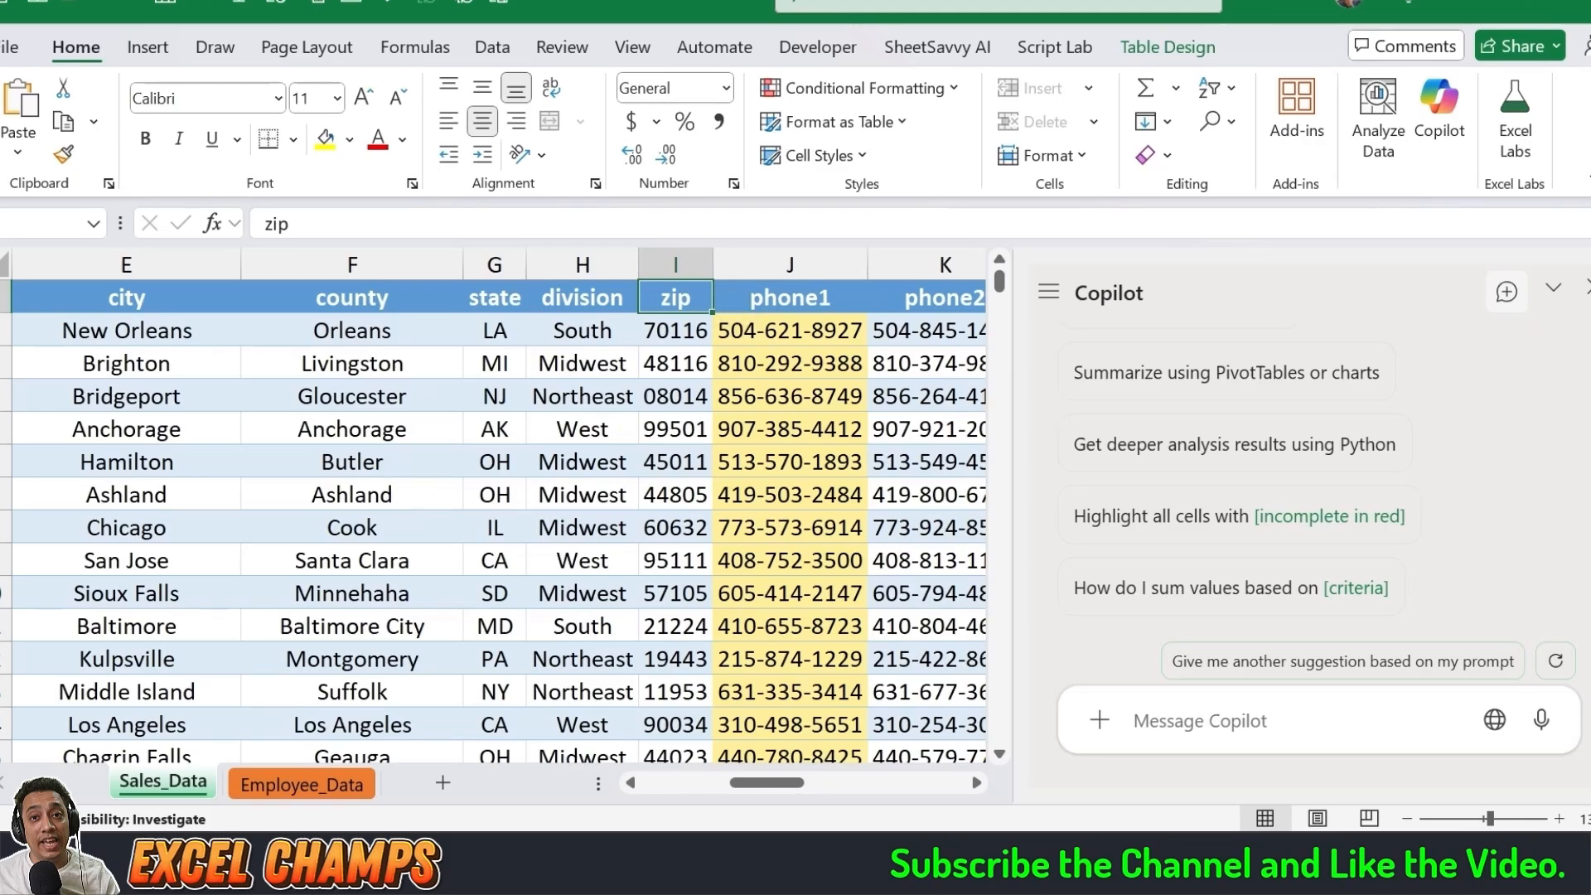
# Step: Switch to the WorkFlowy notes and copy the prompt "Create a Full Address Column. From Address to Zip Code."
pyautogui.hotkey('alt', 'Tab')
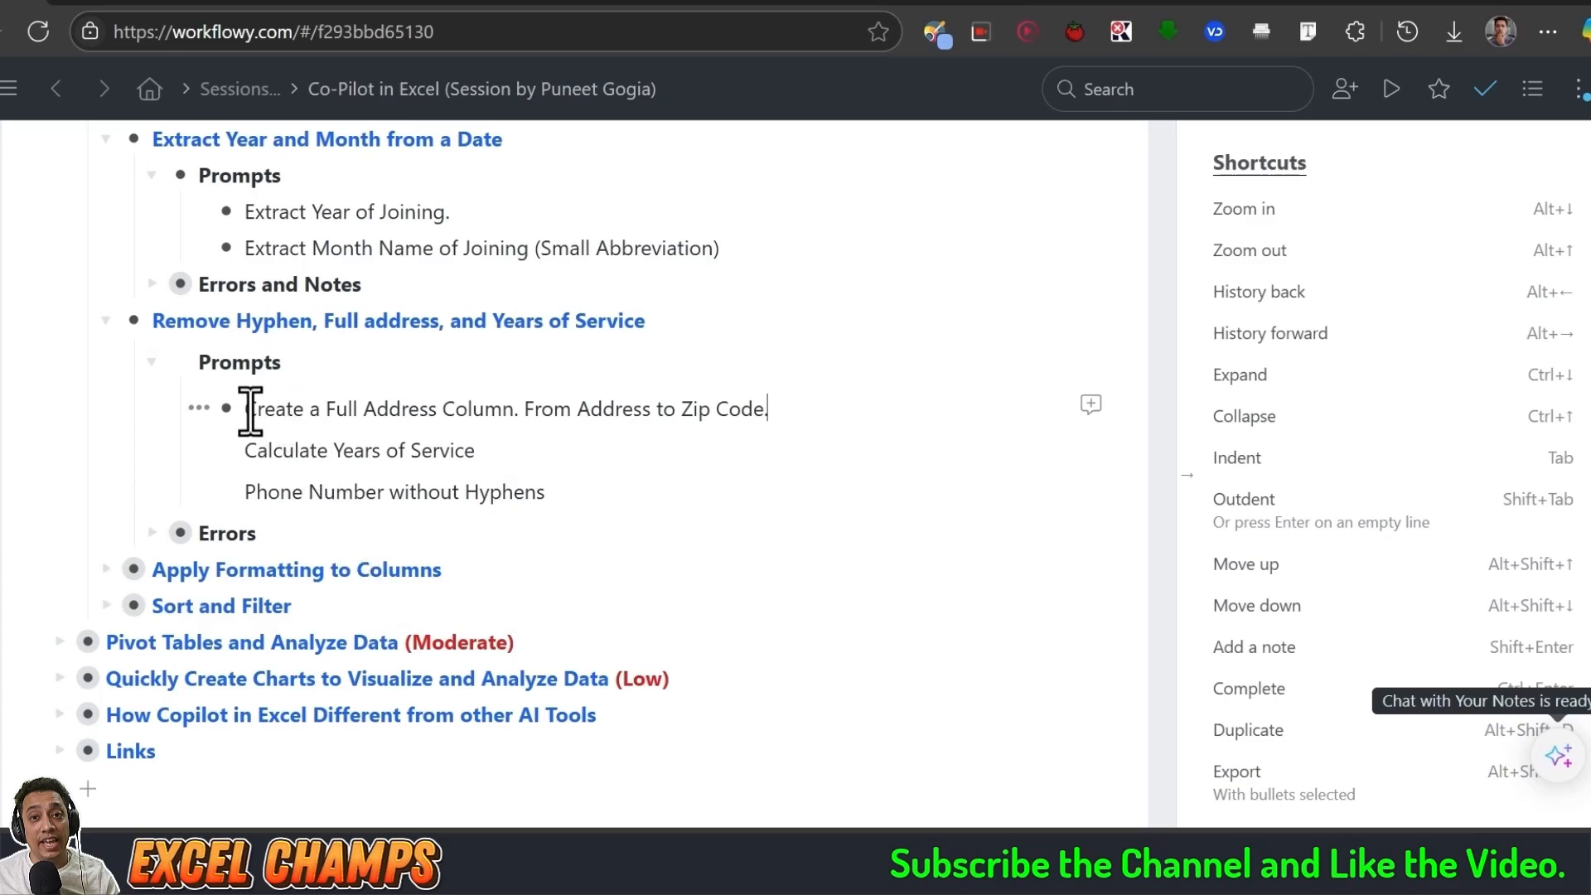
pyautogui.moveTo(250, 411); pyautogui.dragTo(693, 409)
pyautogui.click(515, 409)
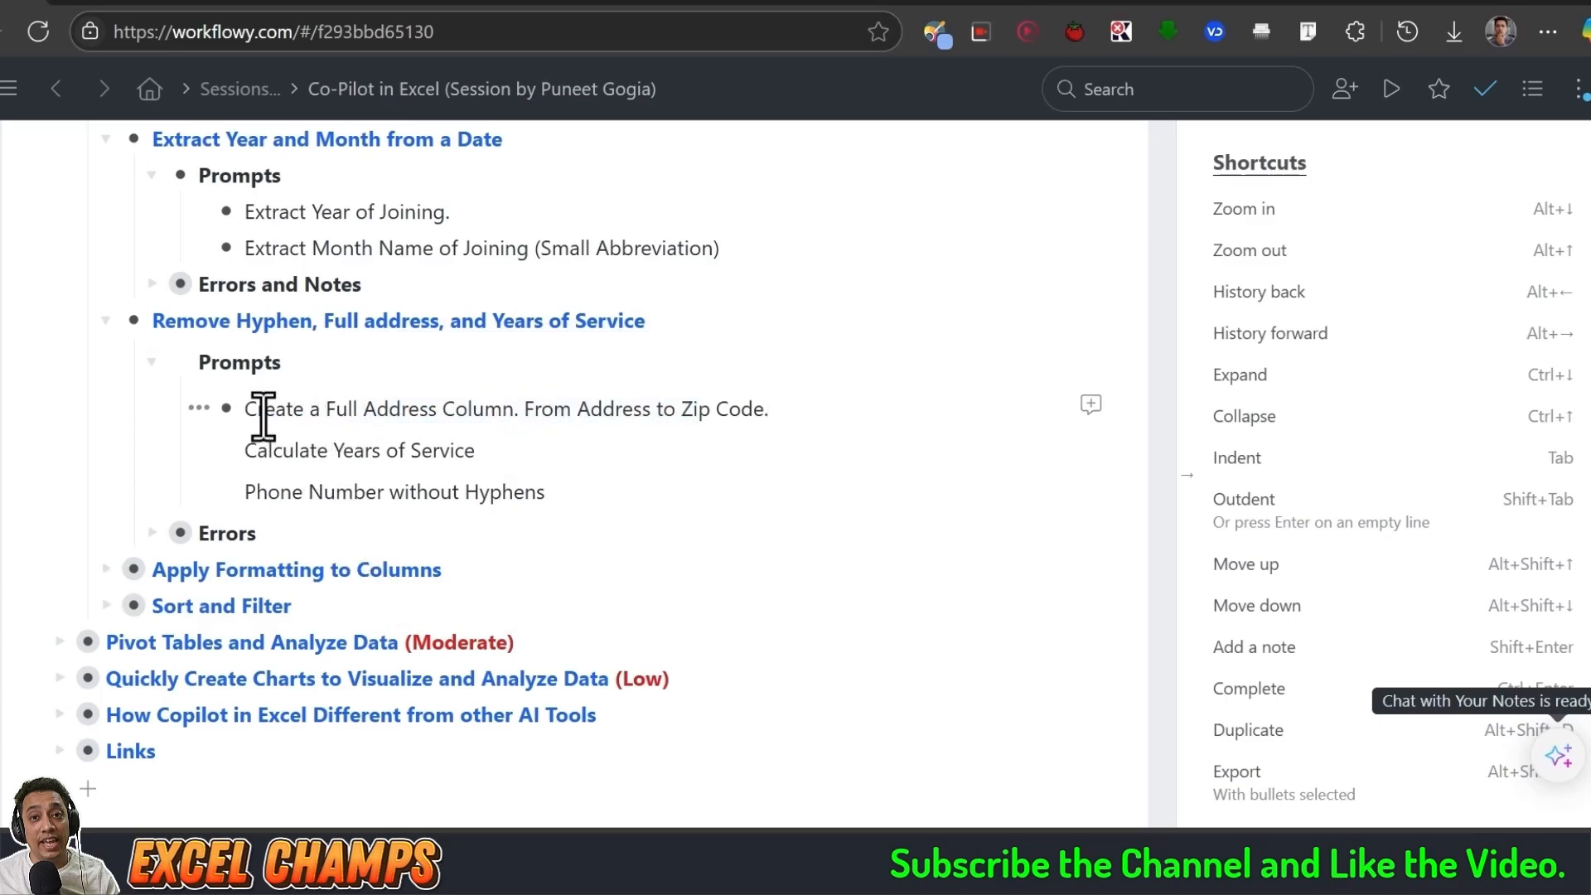
pyautogui.moveTo(245, 409); pyautogui.dragTo(772, 409)
pyautogui.hotkey('ctrl', 'c')
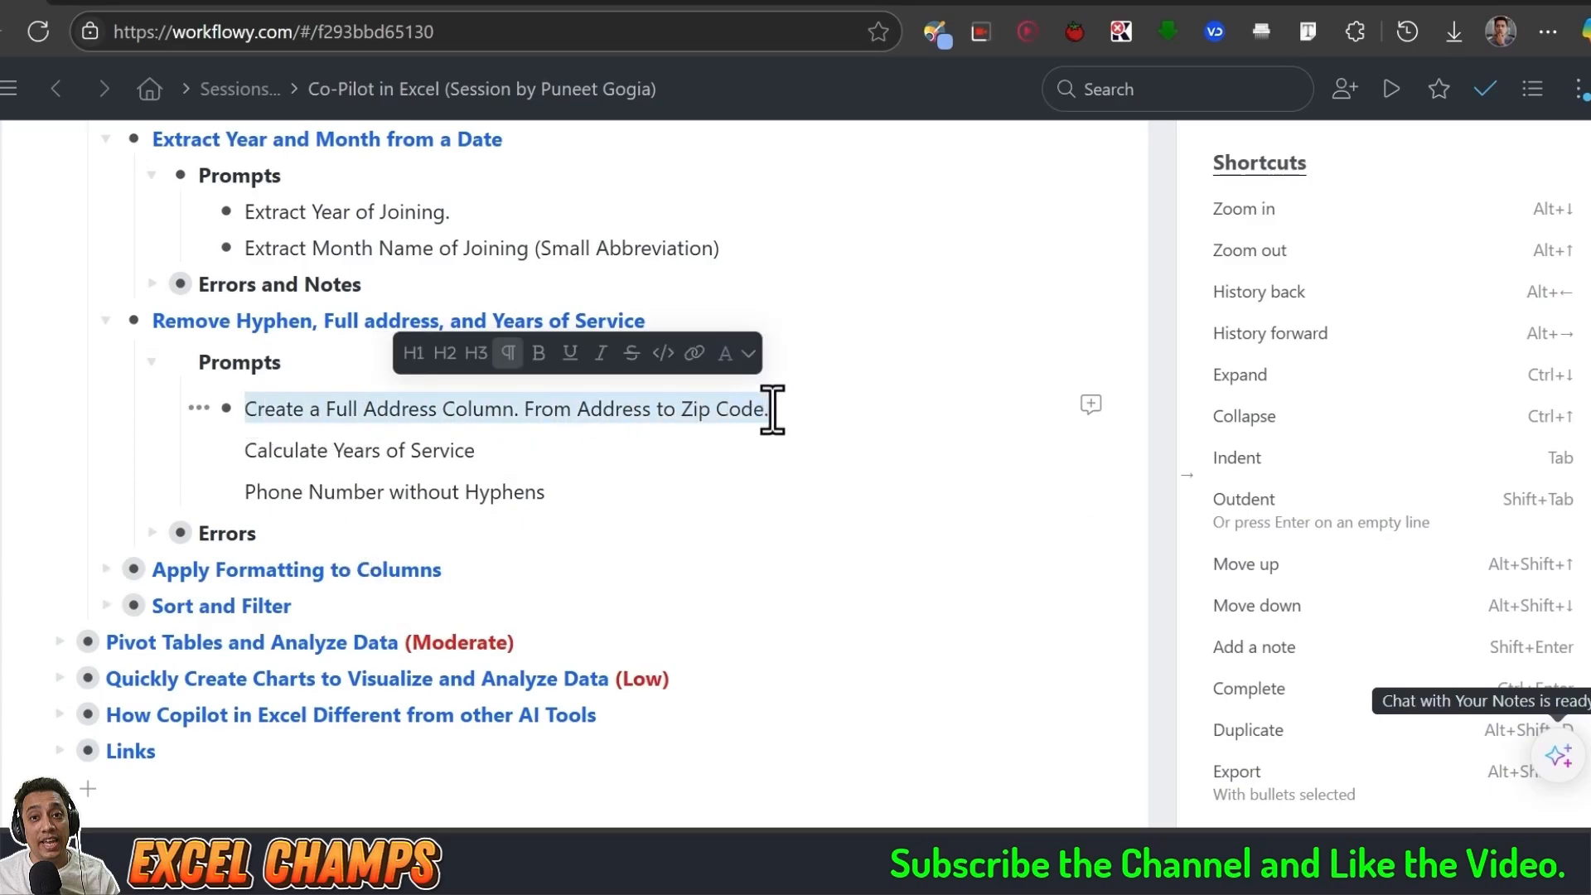
# Step: Return to Excel and send Copilot the prompt "Create a Full Address Column. From Address to Zip Code."
pyautogui.click(286, 865)
pyautogui.click(1271, 724)
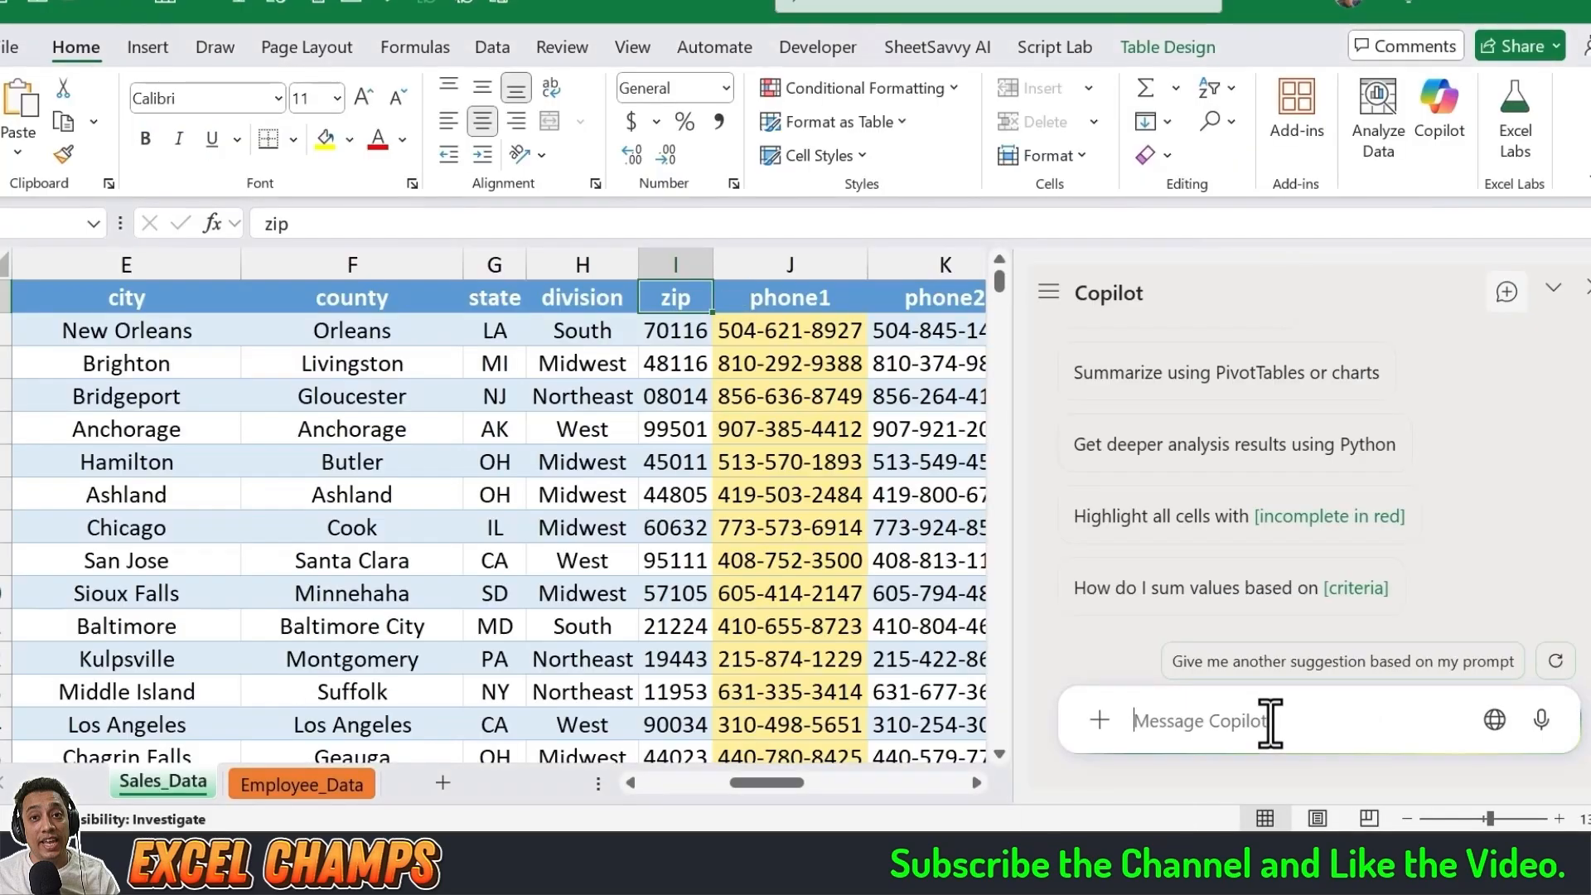
pyautogui.hotkey('ctrl', 'v')
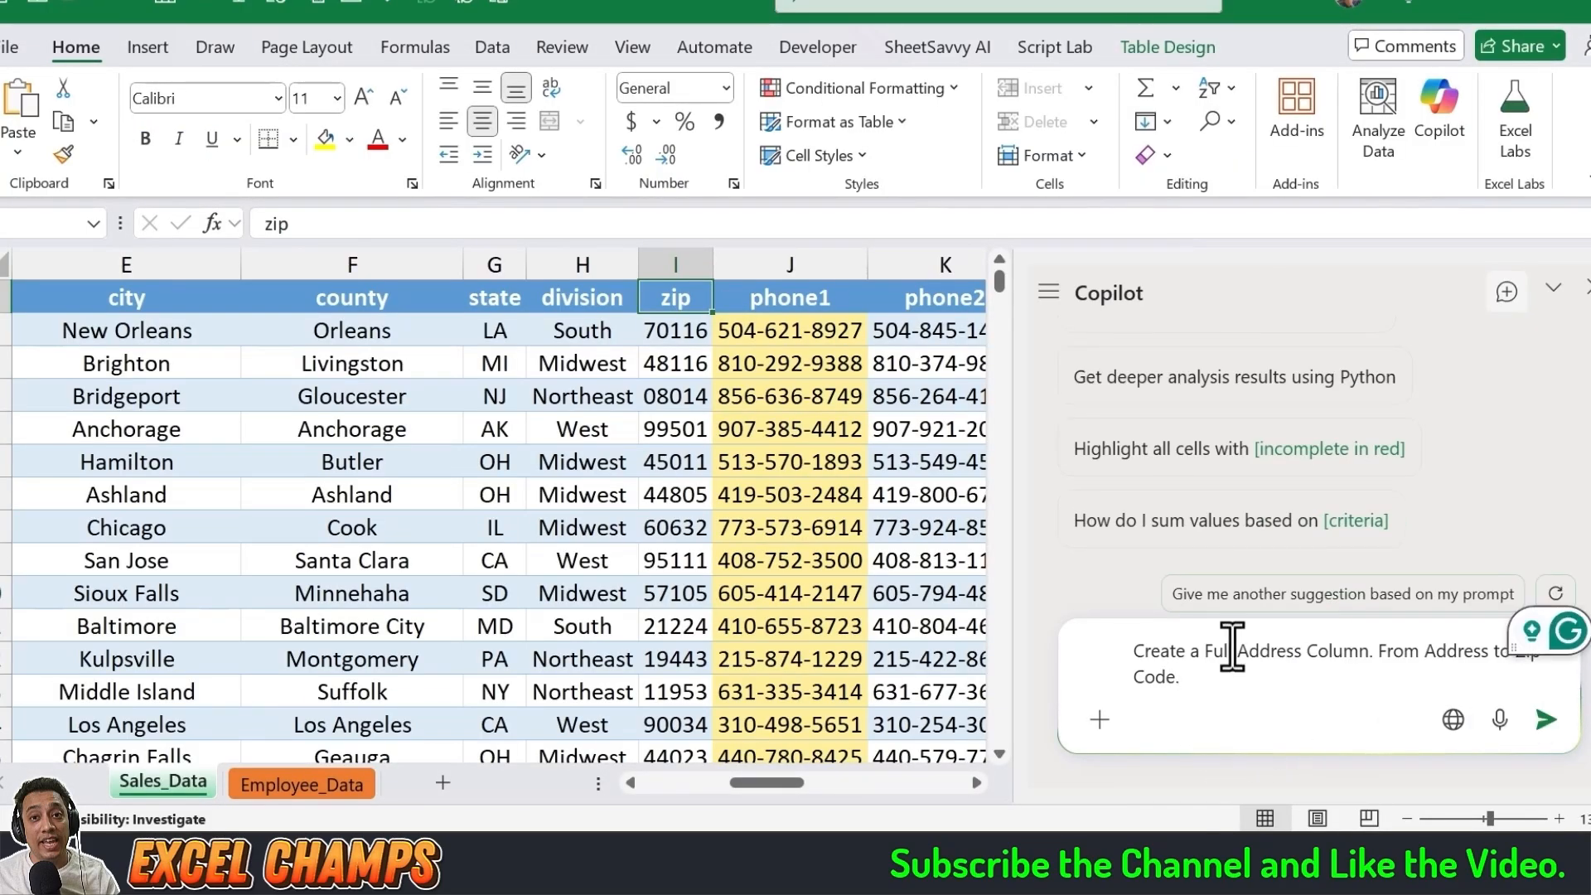
pyautogui.press('Return')
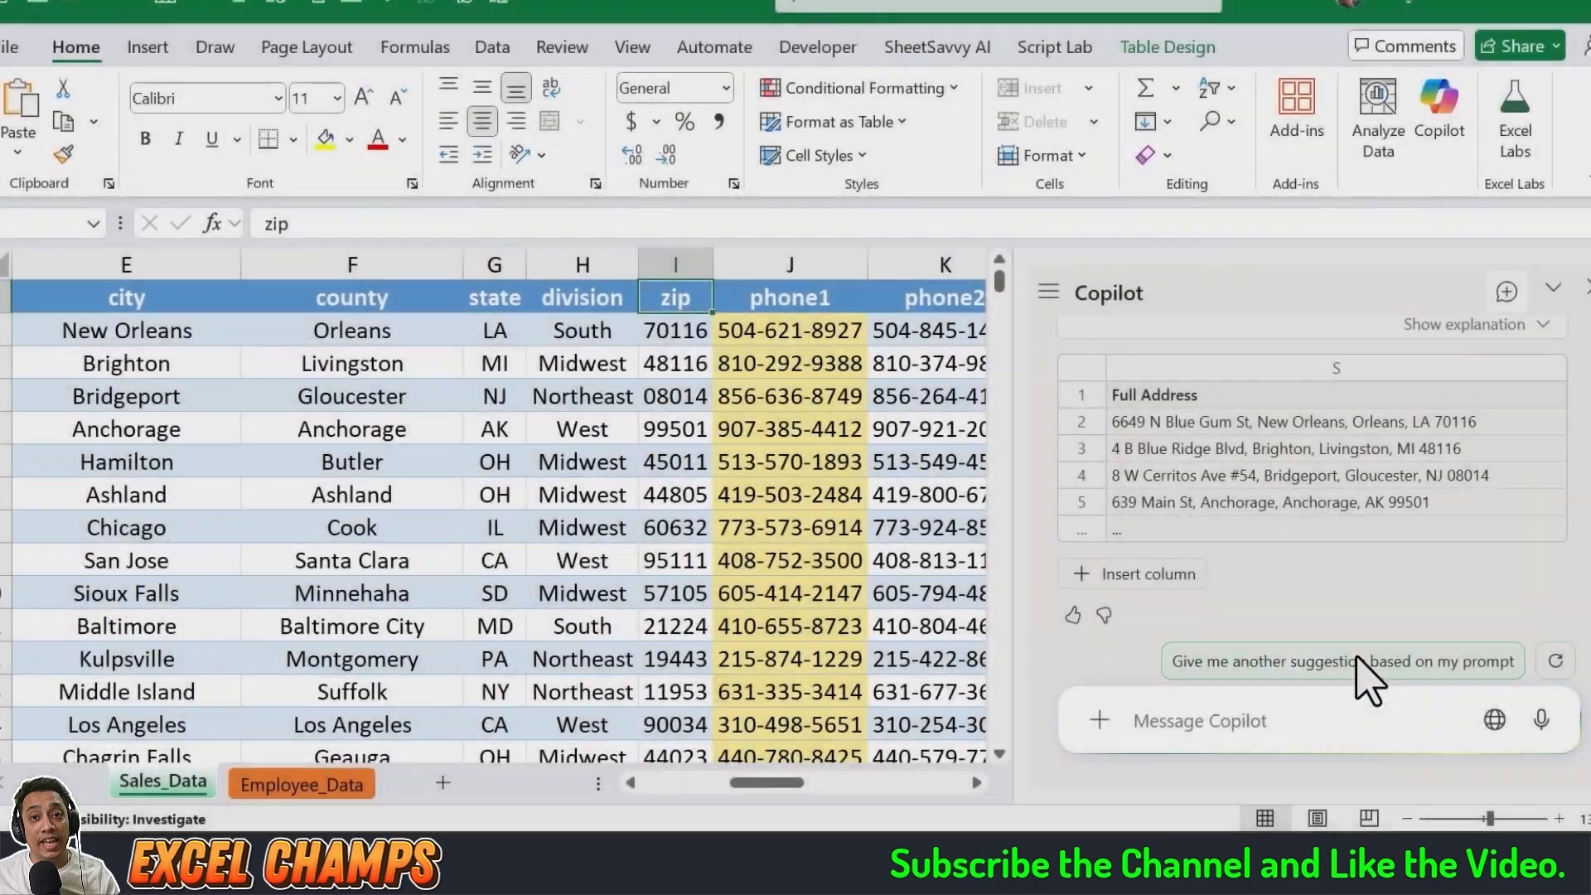
# Step: Review Copilot's suggested Full Address formula and its preview rows
pyautogui.scroll(2, 1277, 589)
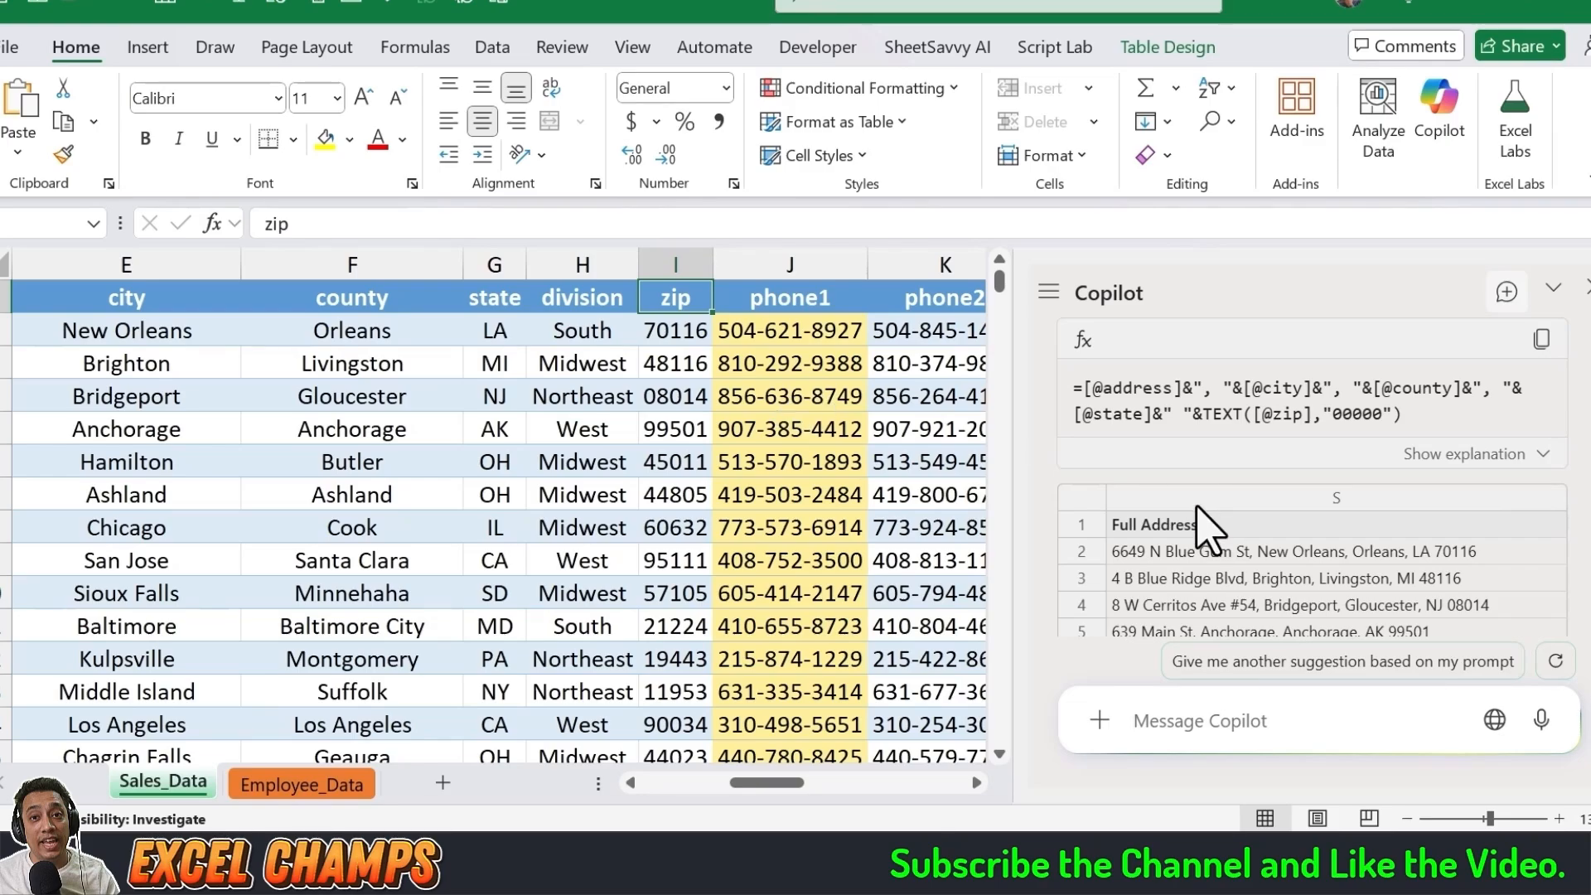
pyautogui.scroll(-2, 1209, 532)
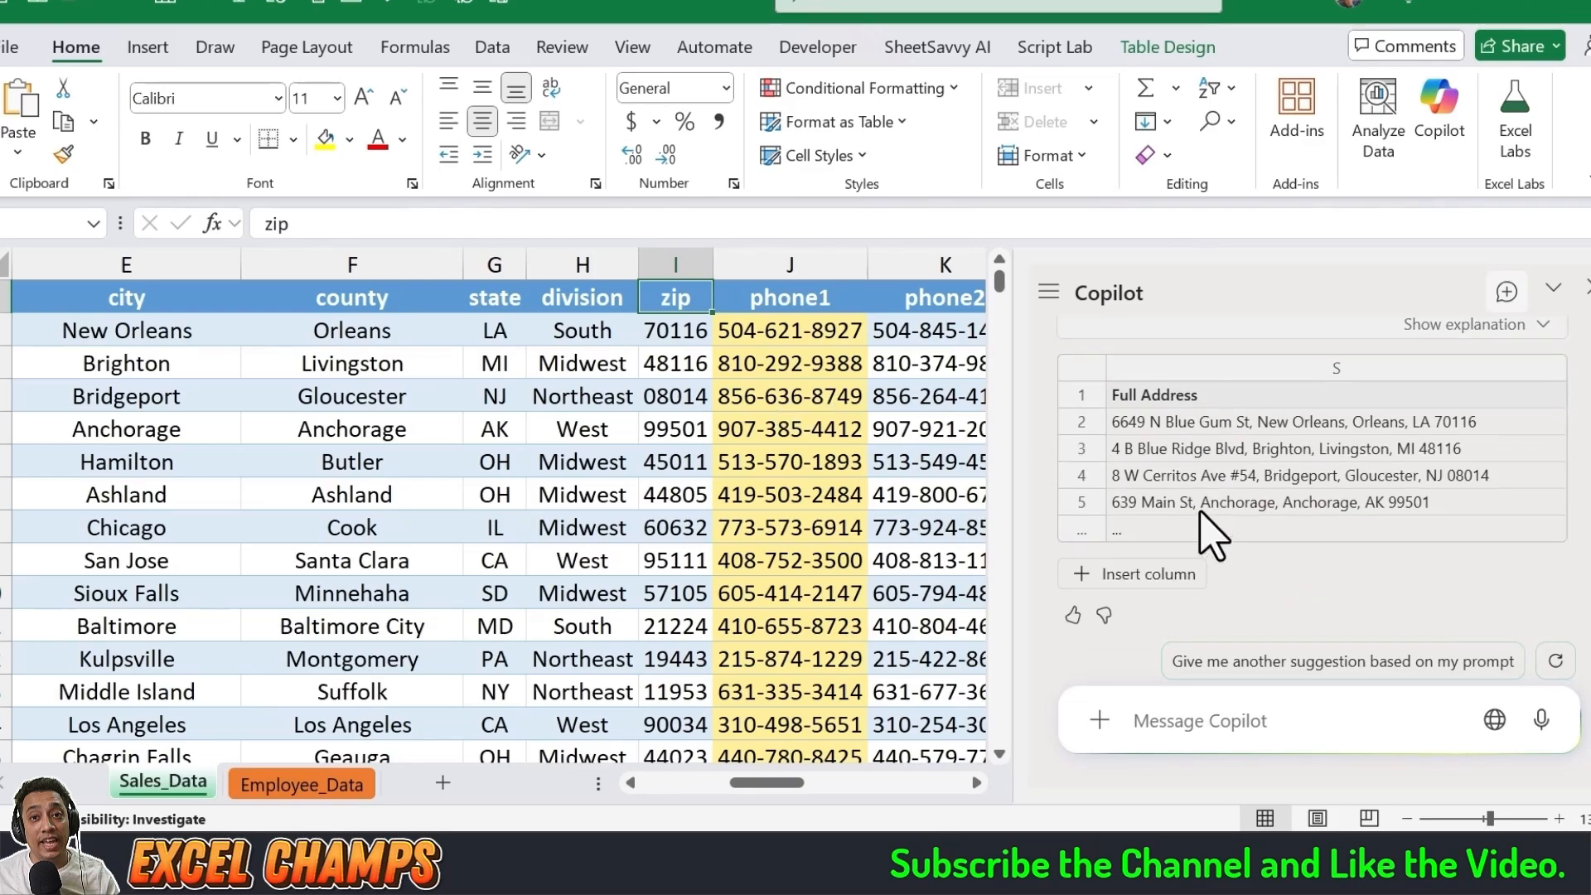
pyautogui.scroll(2, 1208, 532)
pyautogui.scroll(-2, 1207, 558)
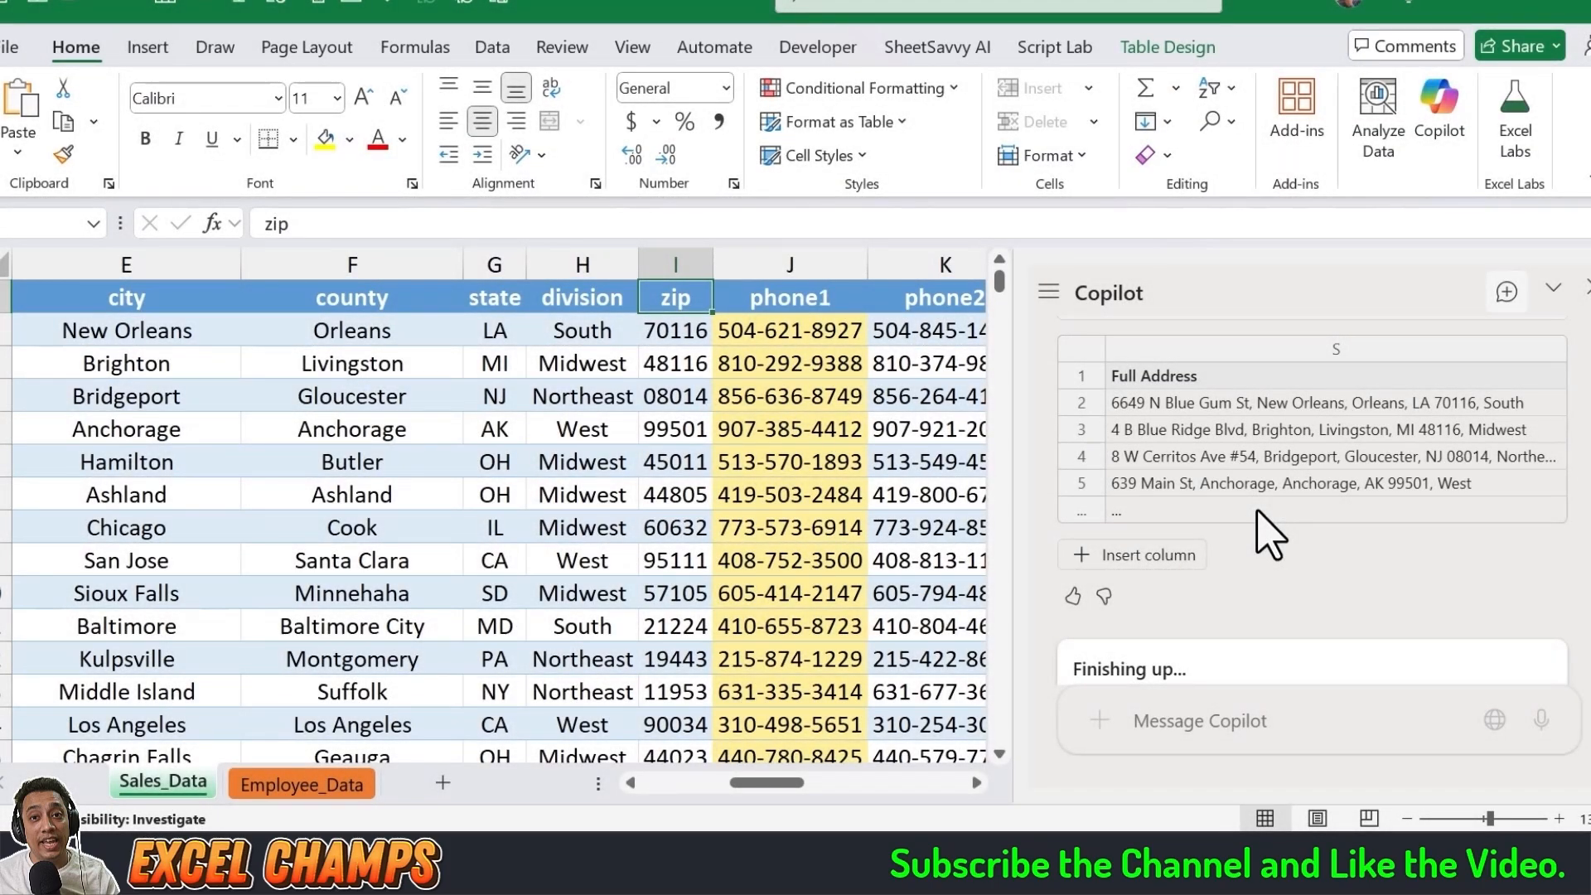
# Step: Insert the suggested Full Address column combining address, city, county, state, zip and division, and inspect its formula
pyautogui.scroll(2, 1258, 511)
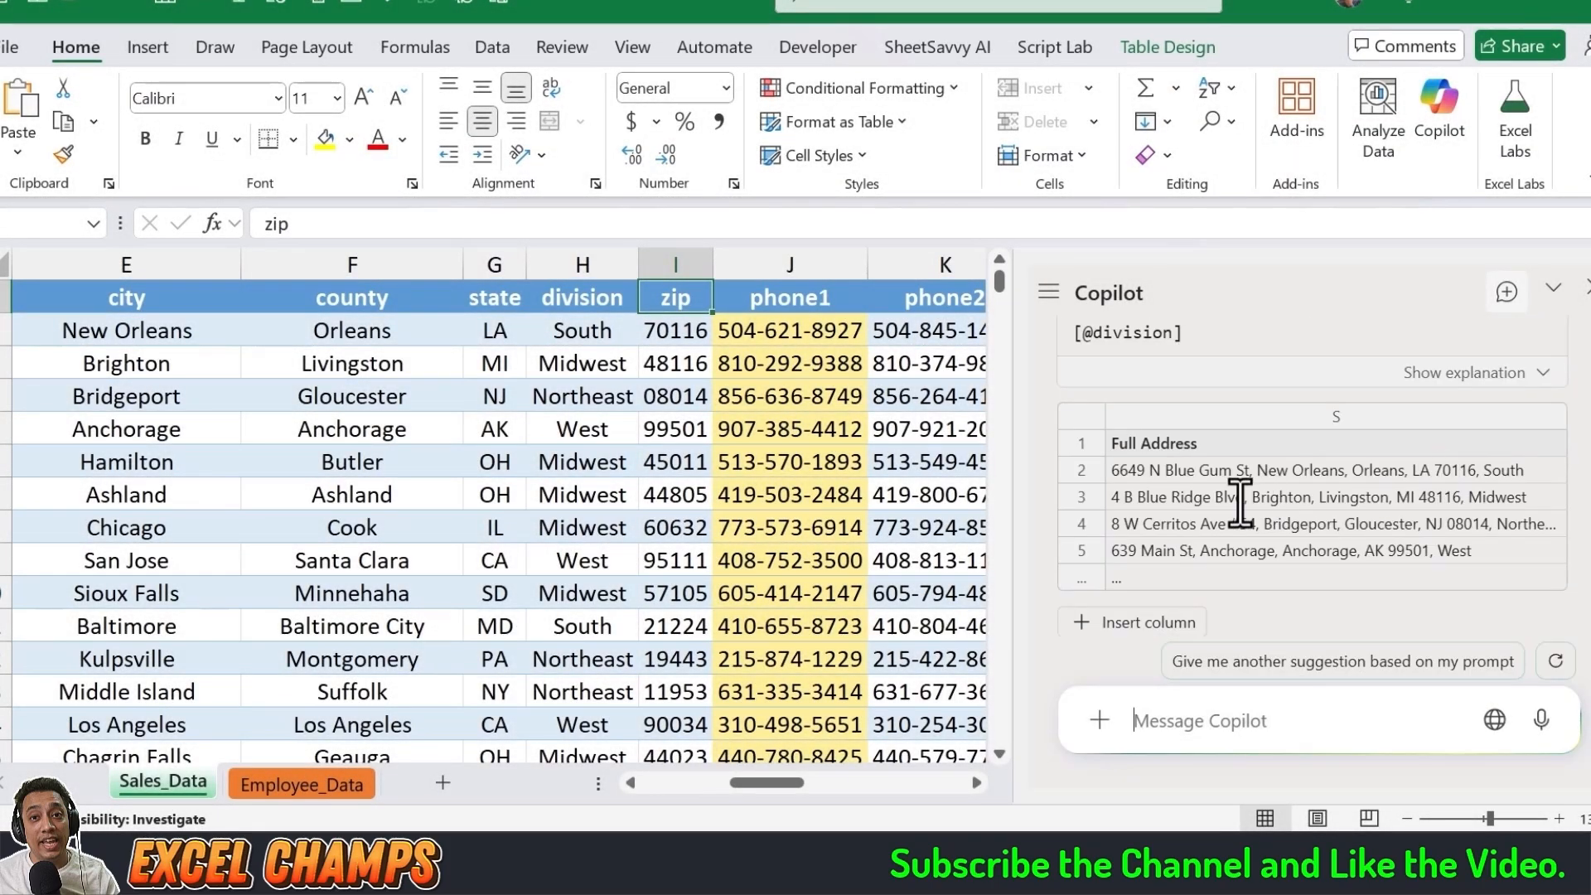
pyautogui.scroll(-1, 1148, 518)
pyautogui.scroll(3, 1201, 558)
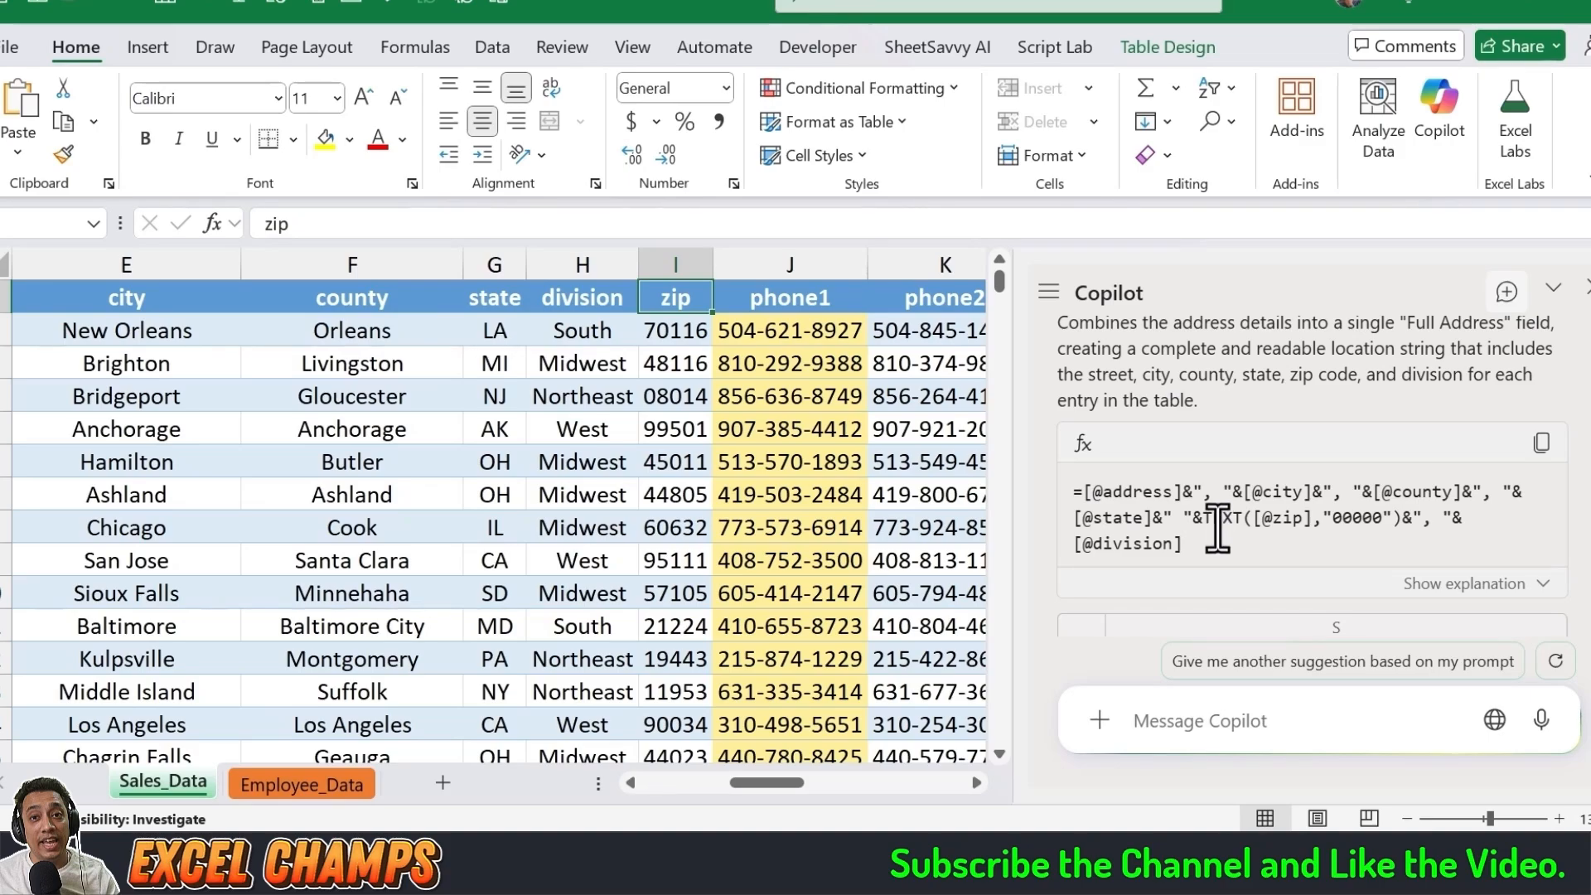
pyautogui.moveTo(1204, 518); pyautogui.dragTo(1404, 522)
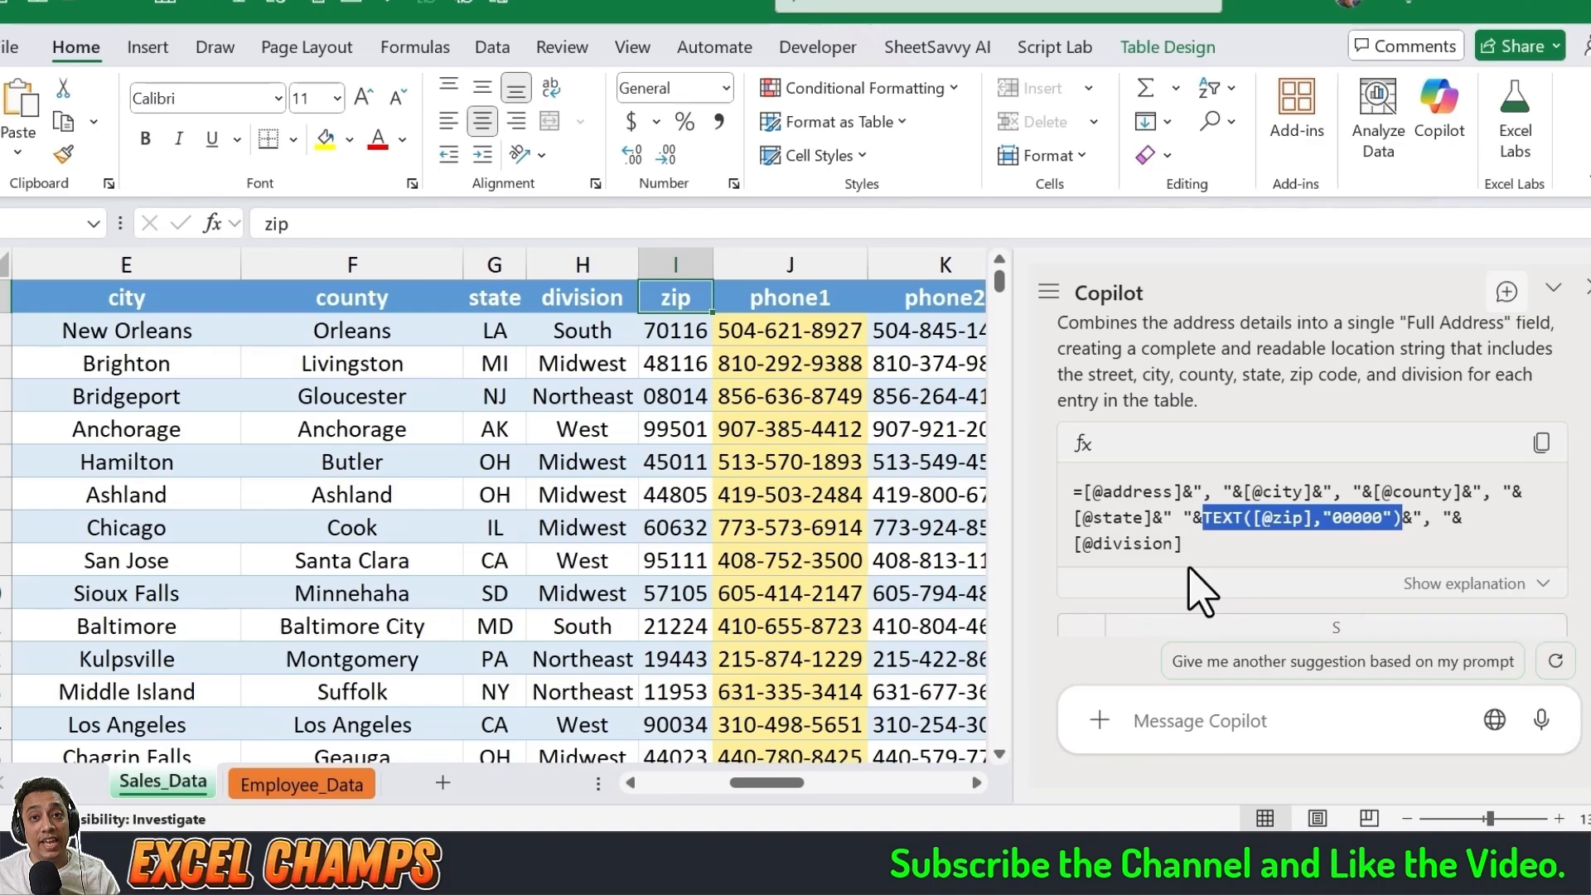
pyautogui.click(1231, 557)
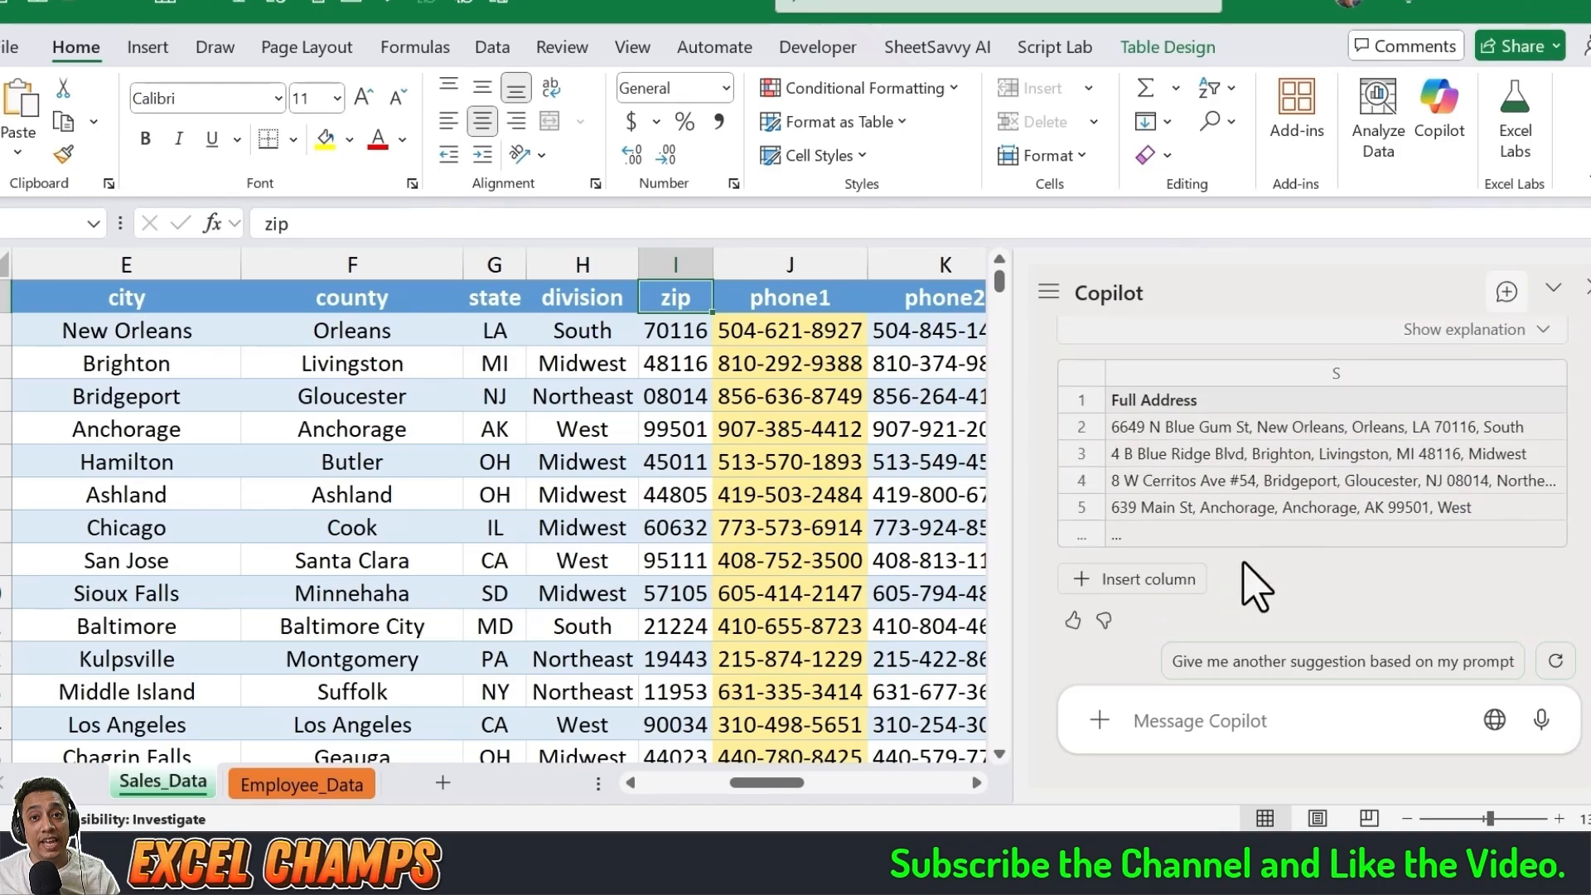
pyautogui.click(1185, 576)
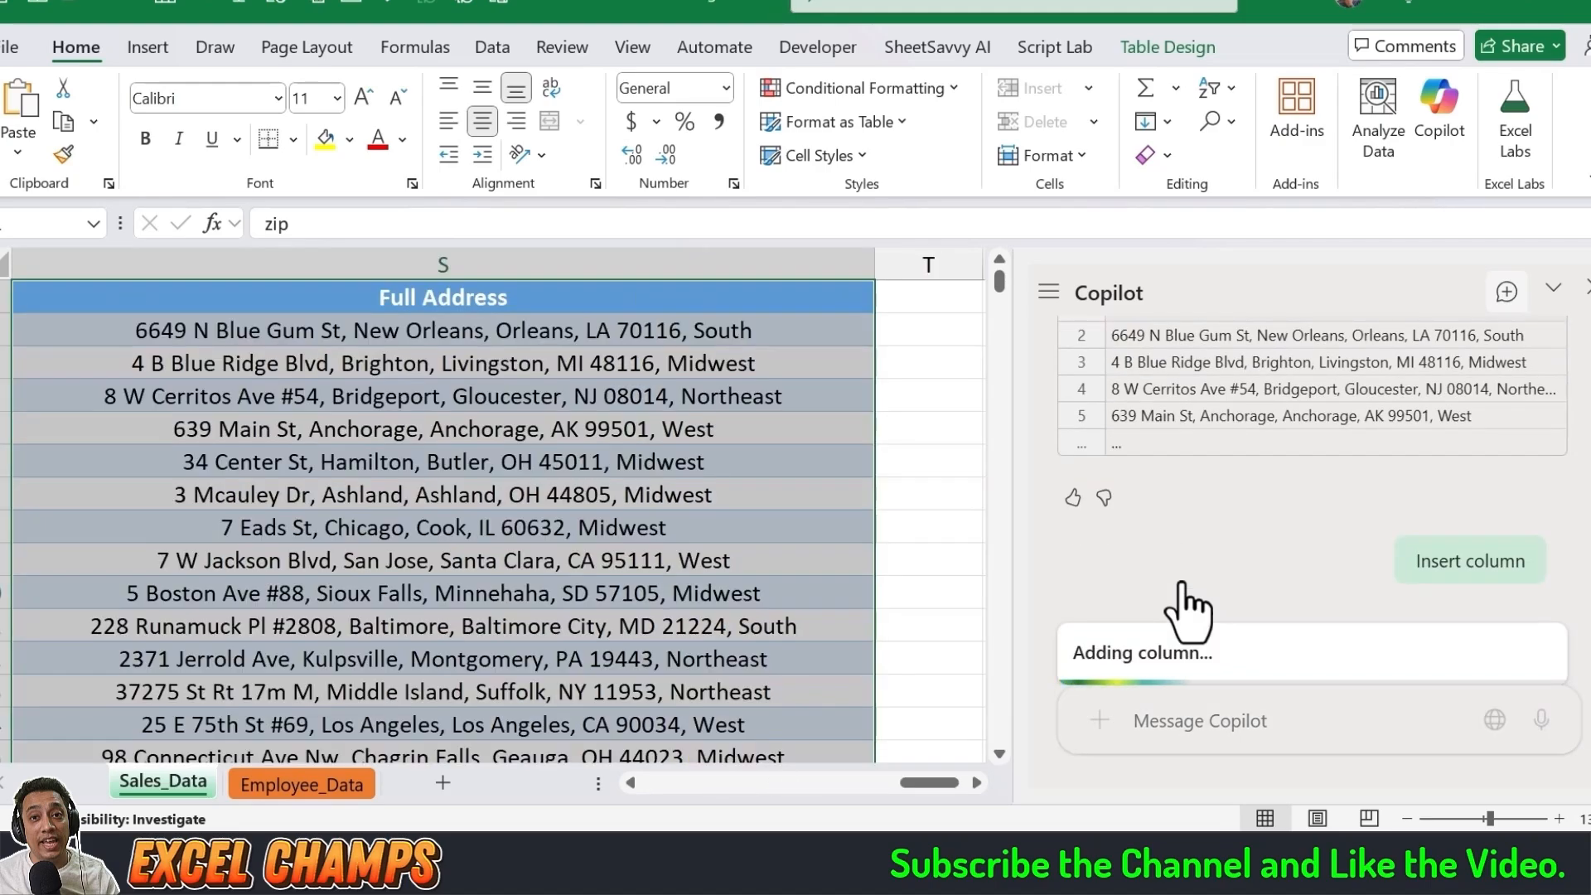
pyautogui.click(610, 464)
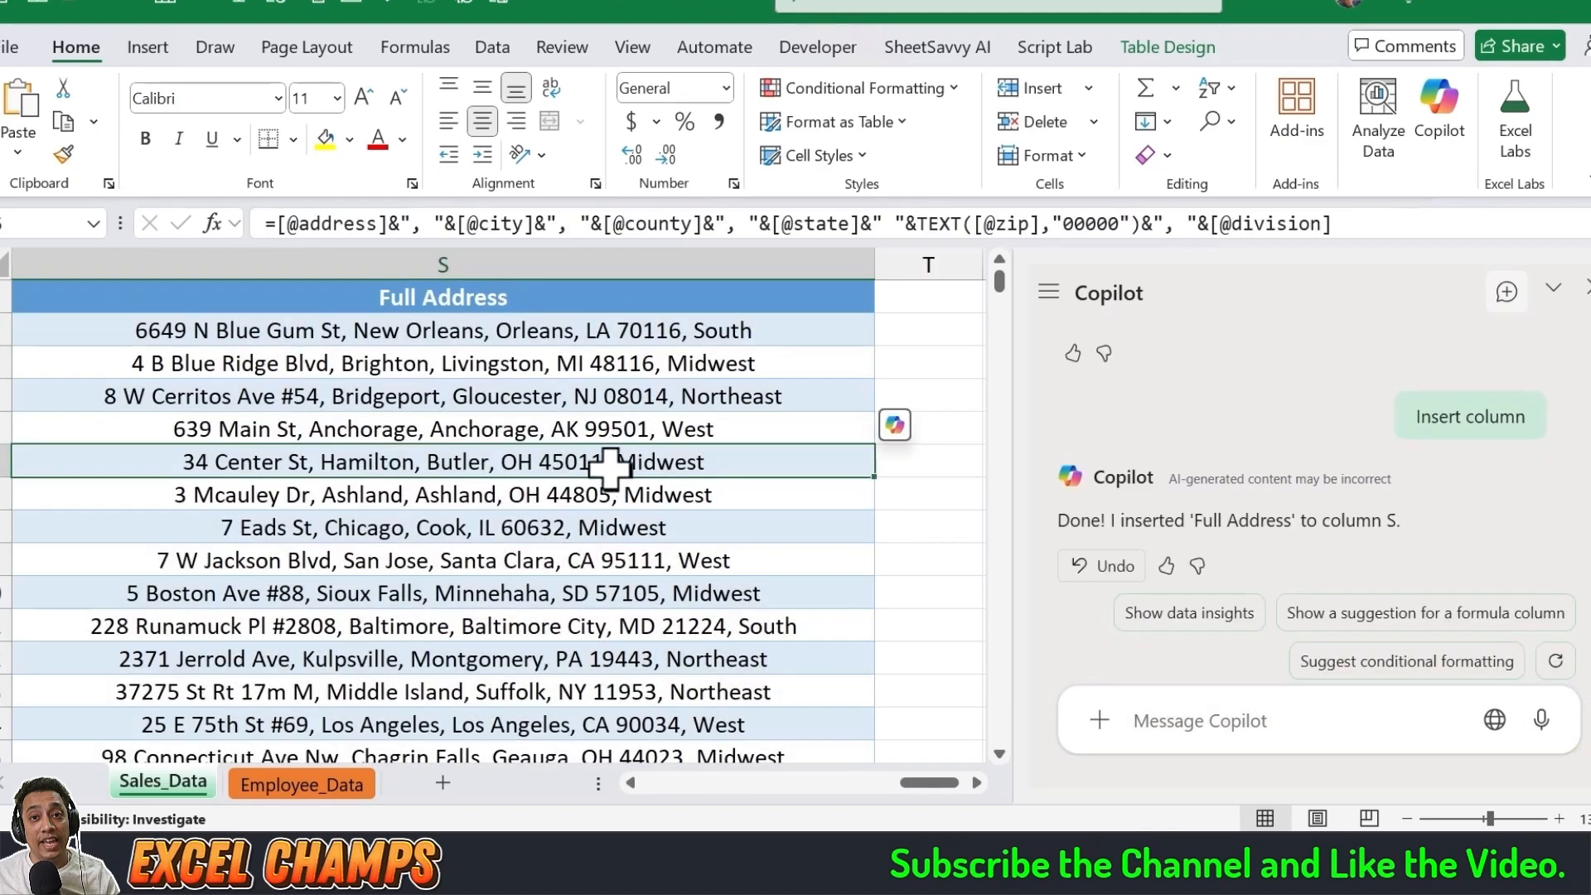
pyautogui.click(611, 323)
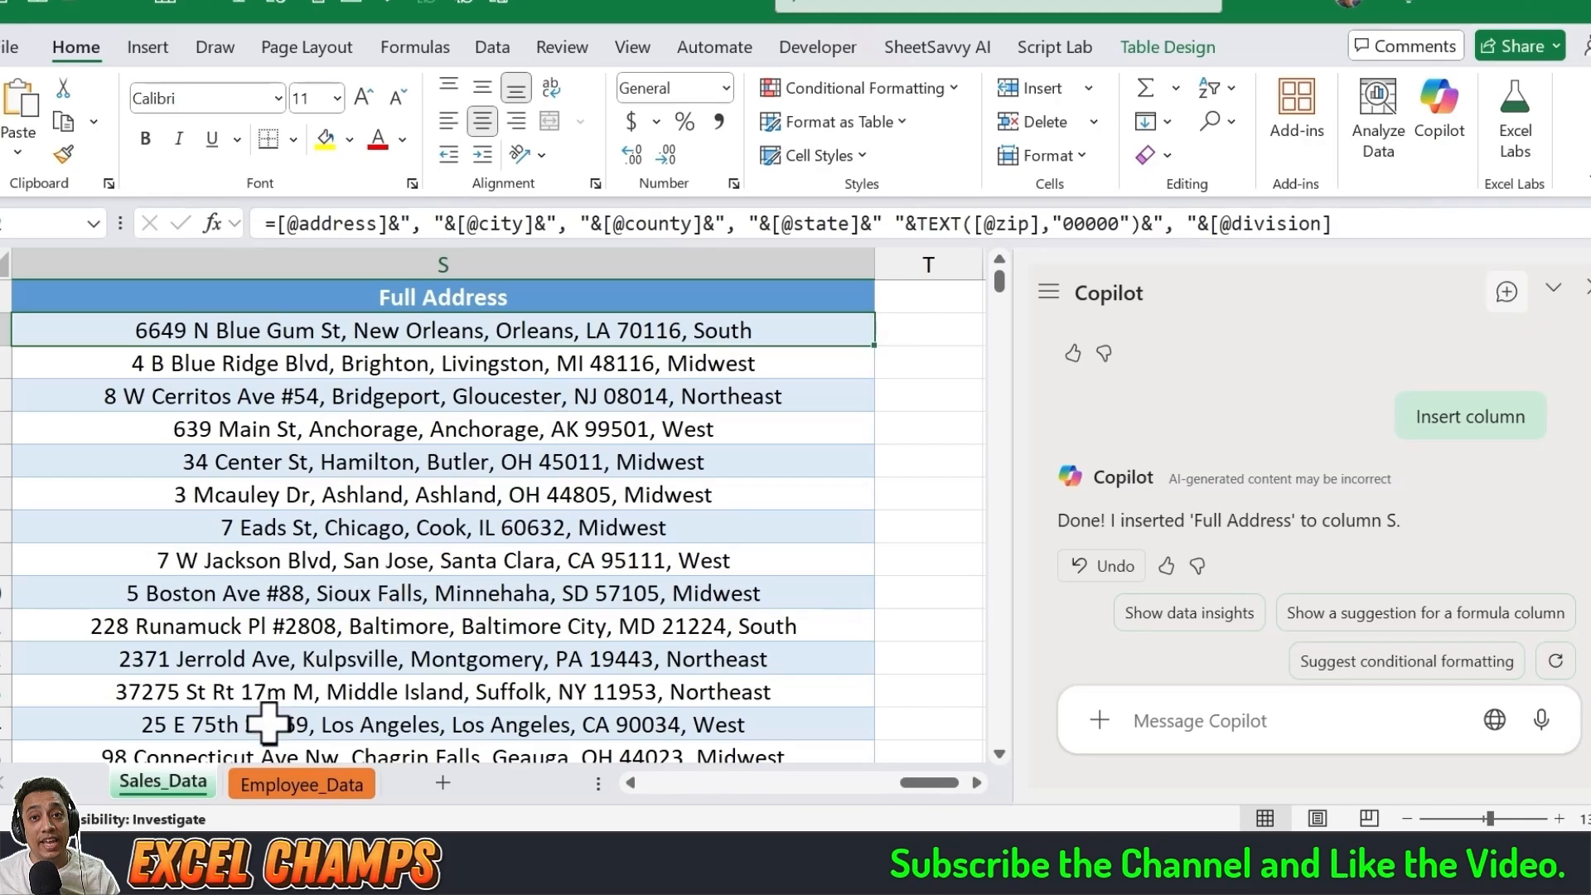
# Step: Switch to the WorkFlowy notes and copy the prompt "Calculate Years of Service"
pyautogui.click(166, 762)
pyautogui.click(277, 455)
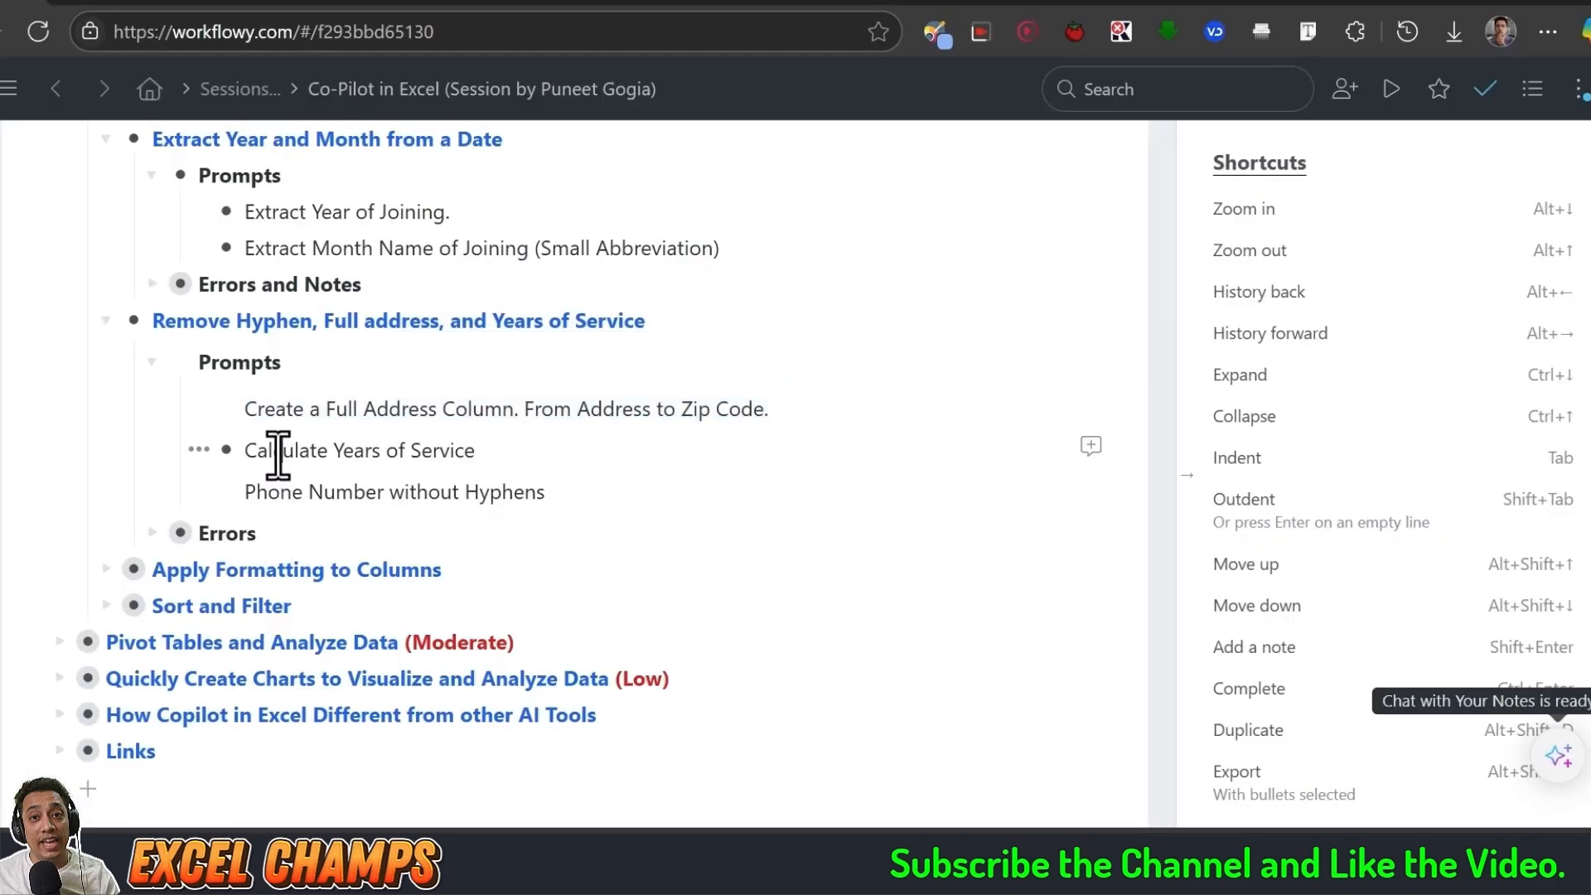
pyautogui.moveTo(247, 451); pyautogui.dragTo(485, 453)
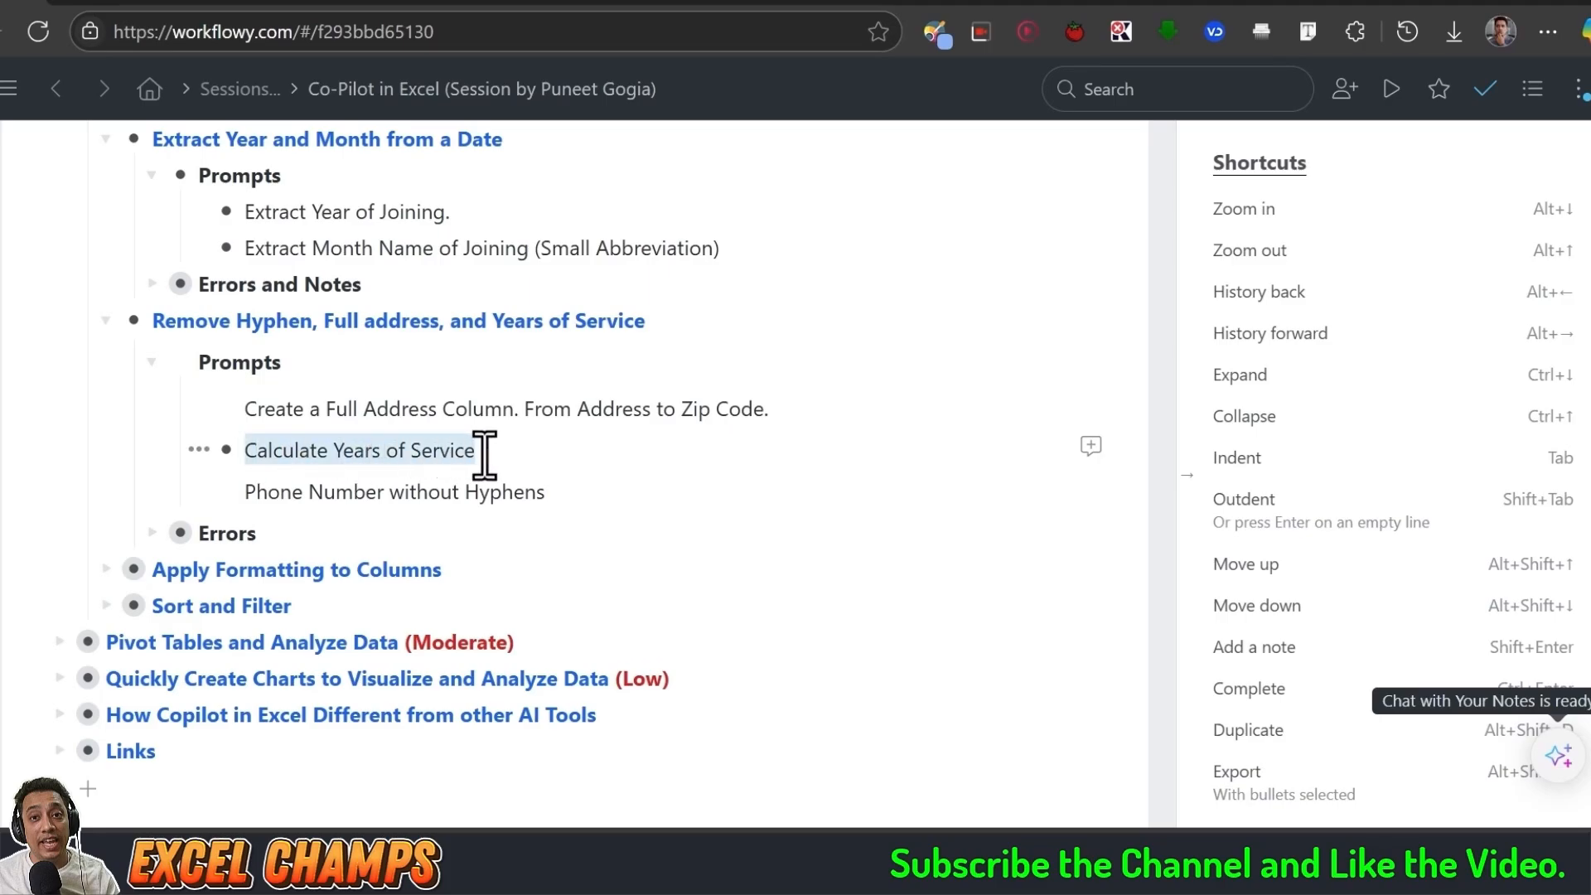
# Step: Return to Excel, open the Employee_Data sheet and select the Date of Joining header
pyautogui.click(232, 858)
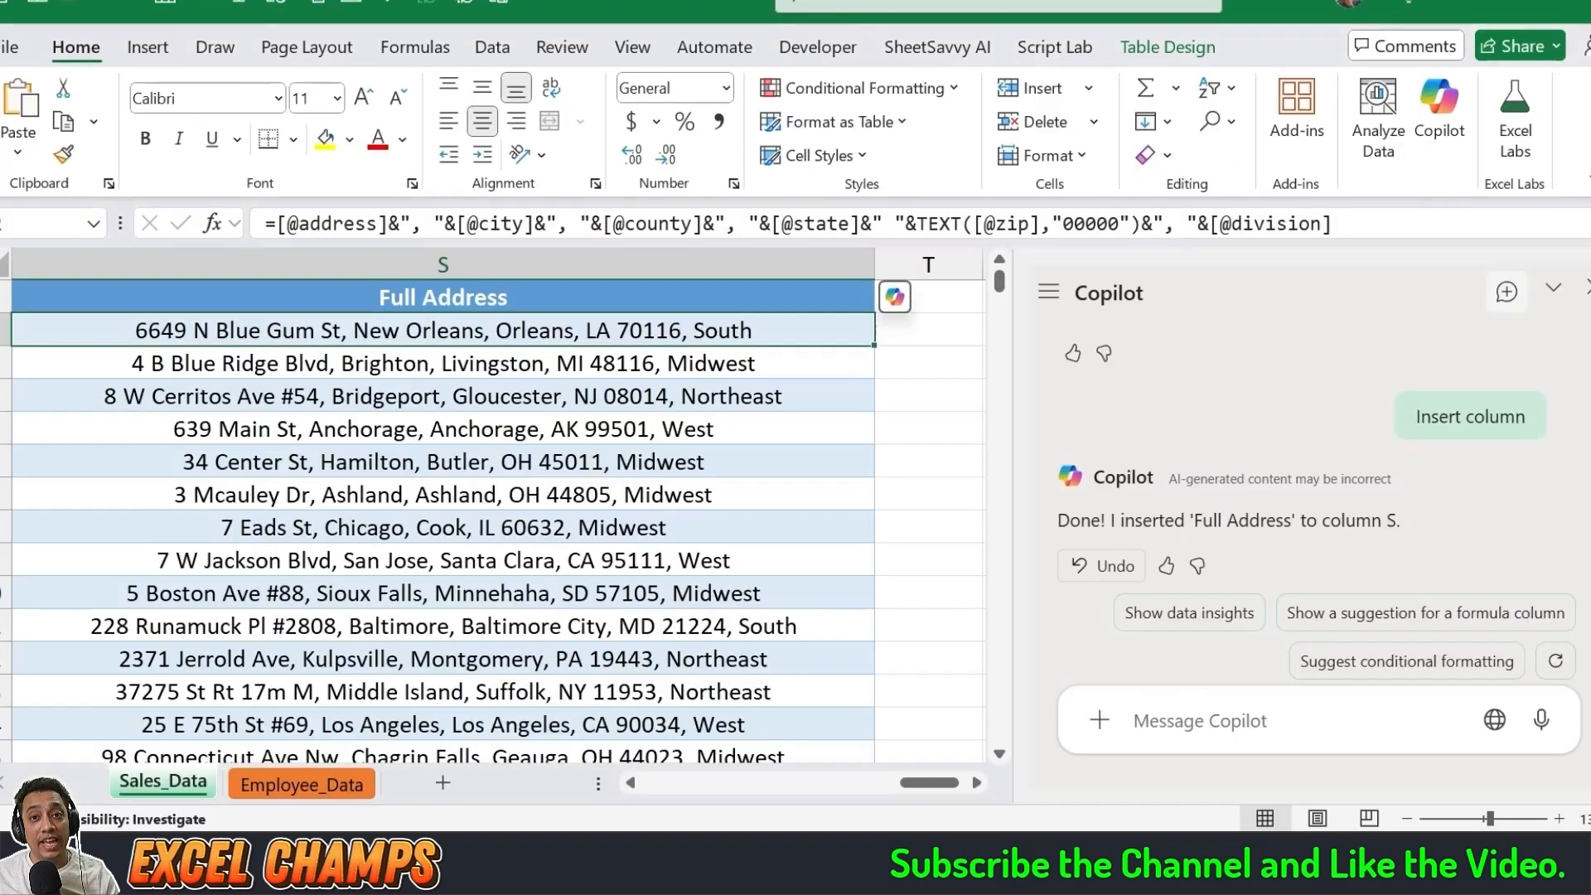
pyautogui.click(301, 785)
pyautogui.click(464, 547)
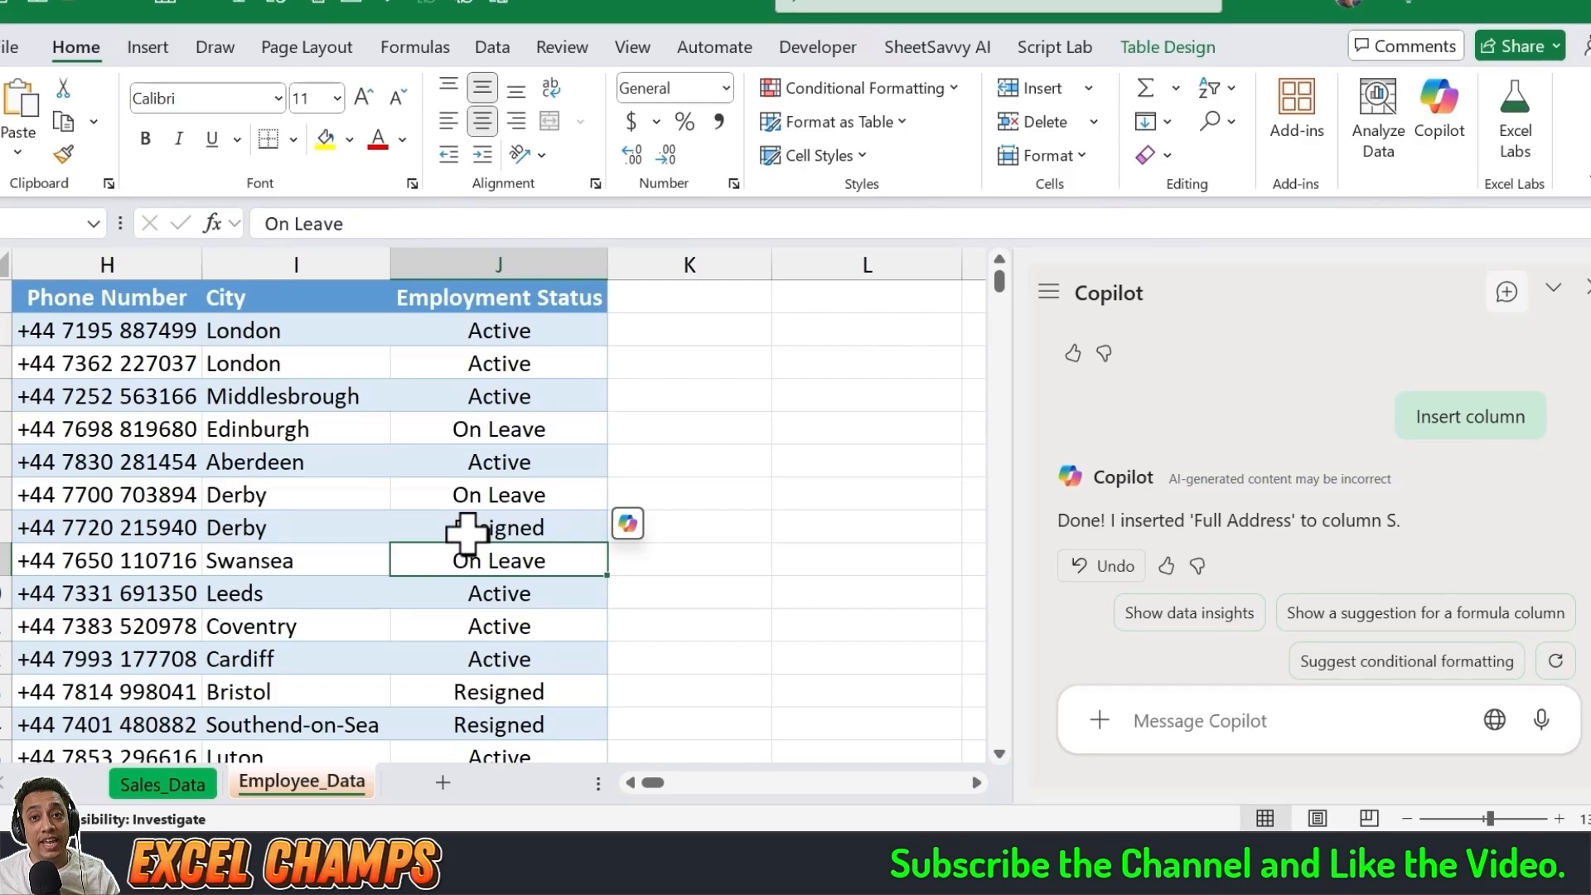
pyautogui.hotkey('ctrl', 'Up')
pyautogui.hotkey('ctrl', 'Left')
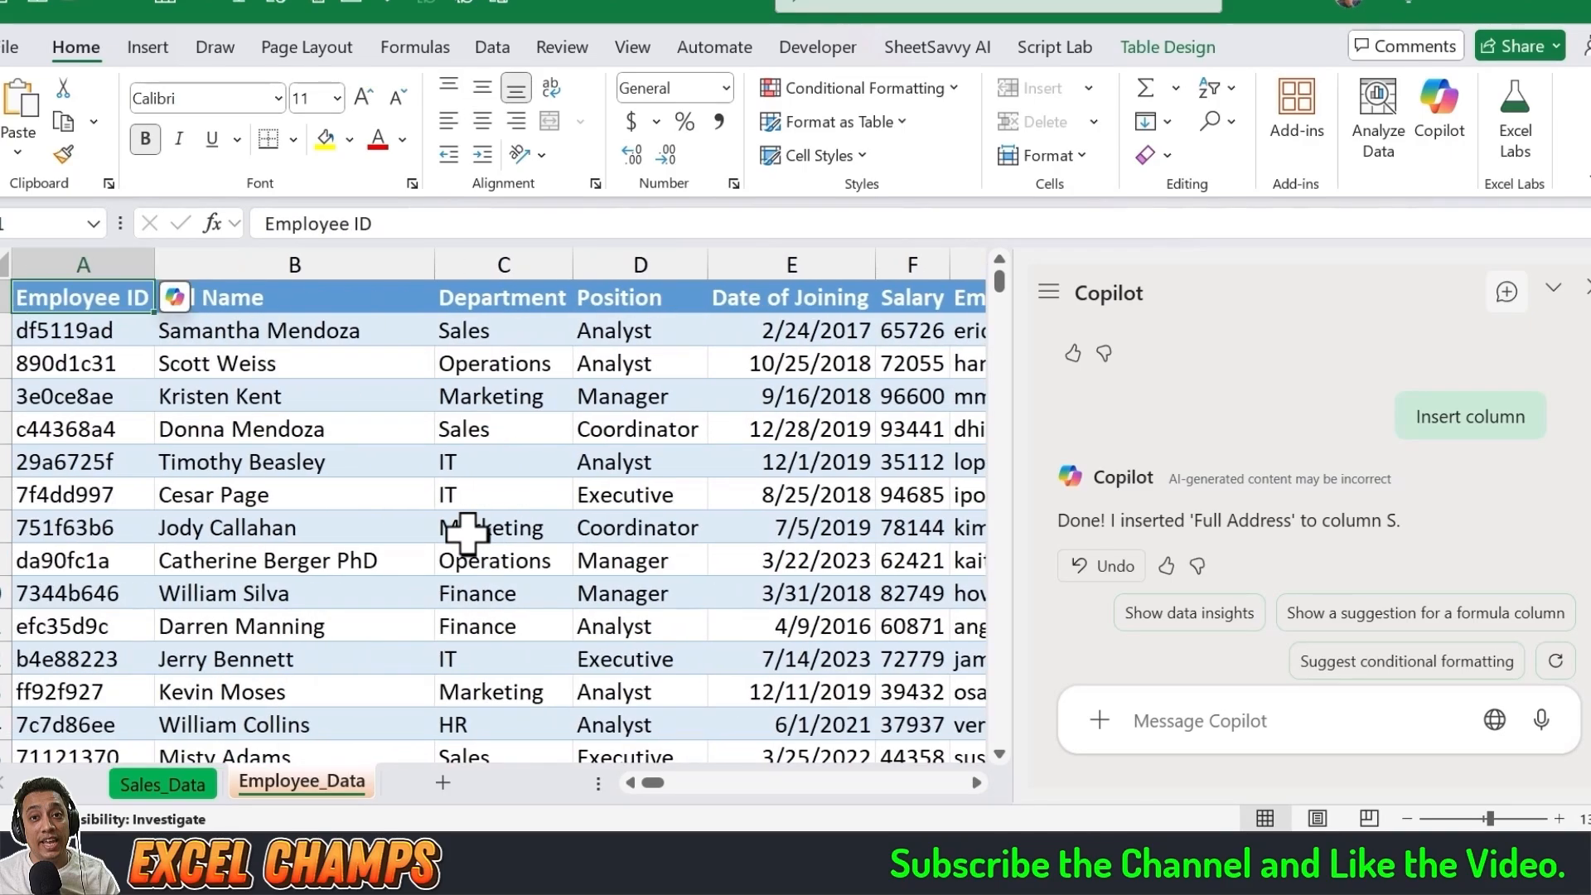
pyautogui.press('Right')
pyautogui.press('Right')
pyautogui.press('Right')
pyautogui.press('Right')
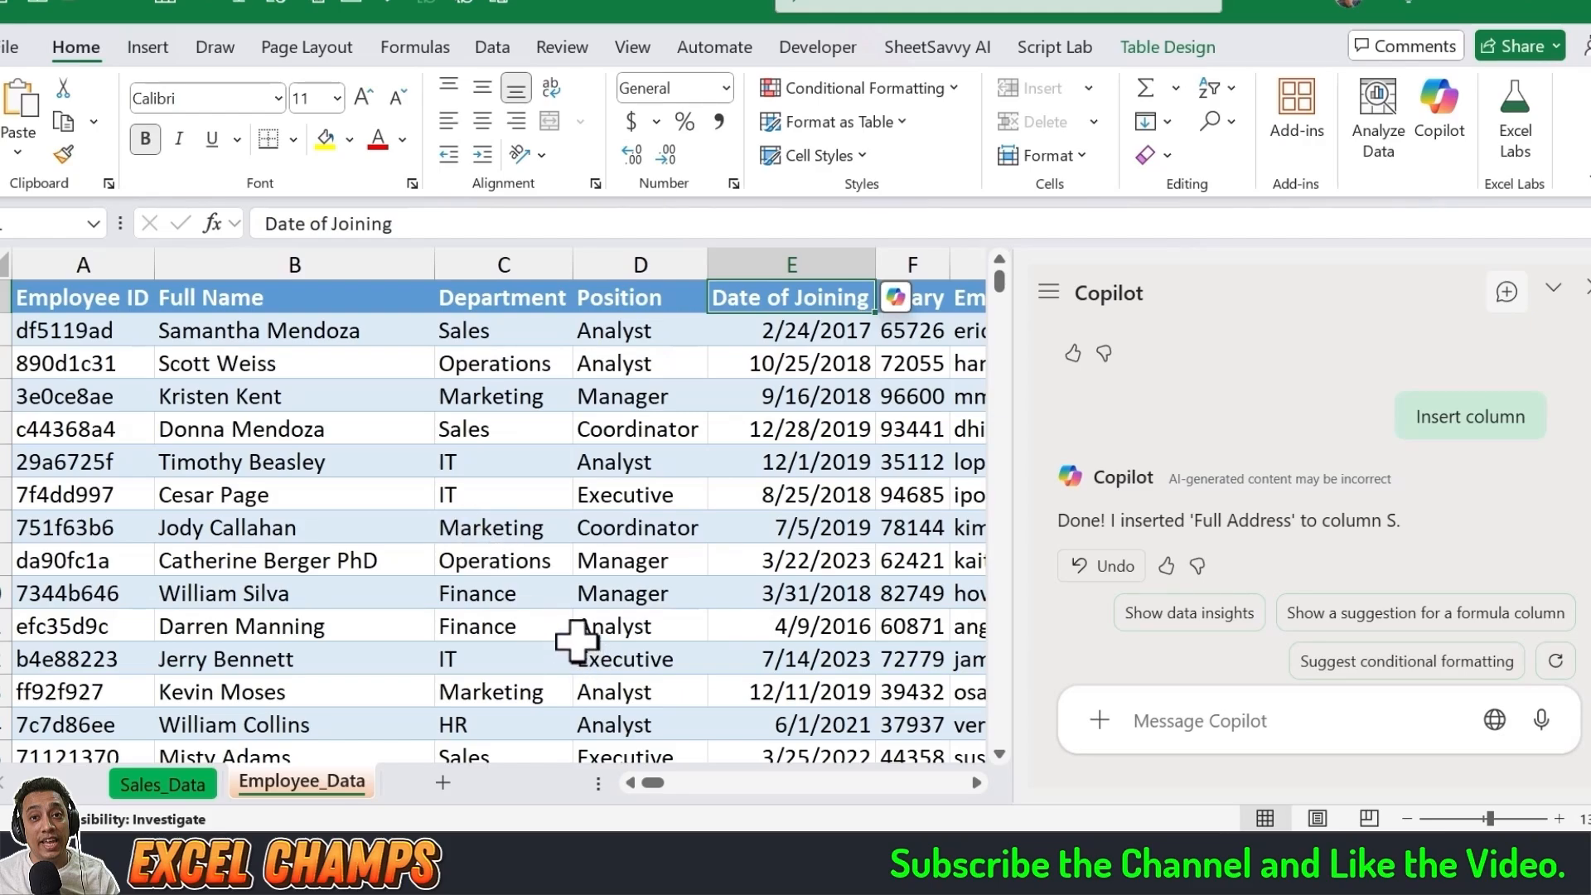
# Step: Send Copilot the prompt "Calculate Years of Service" for the employee table
pyautogui.click(1136, 722)
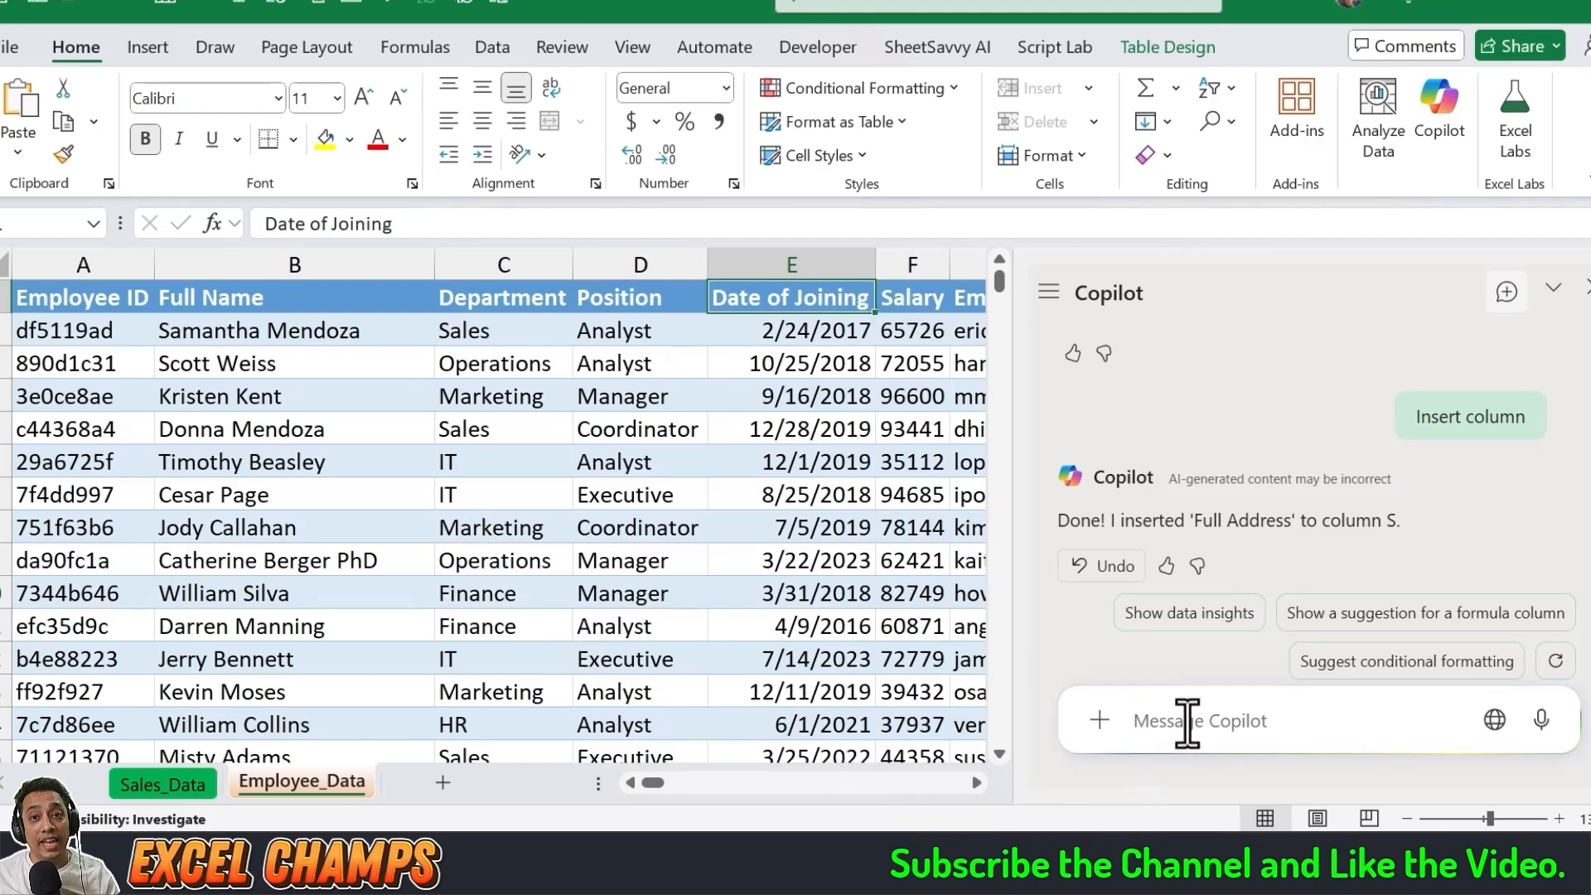
pyautogui.write('Calculate Years of Service')
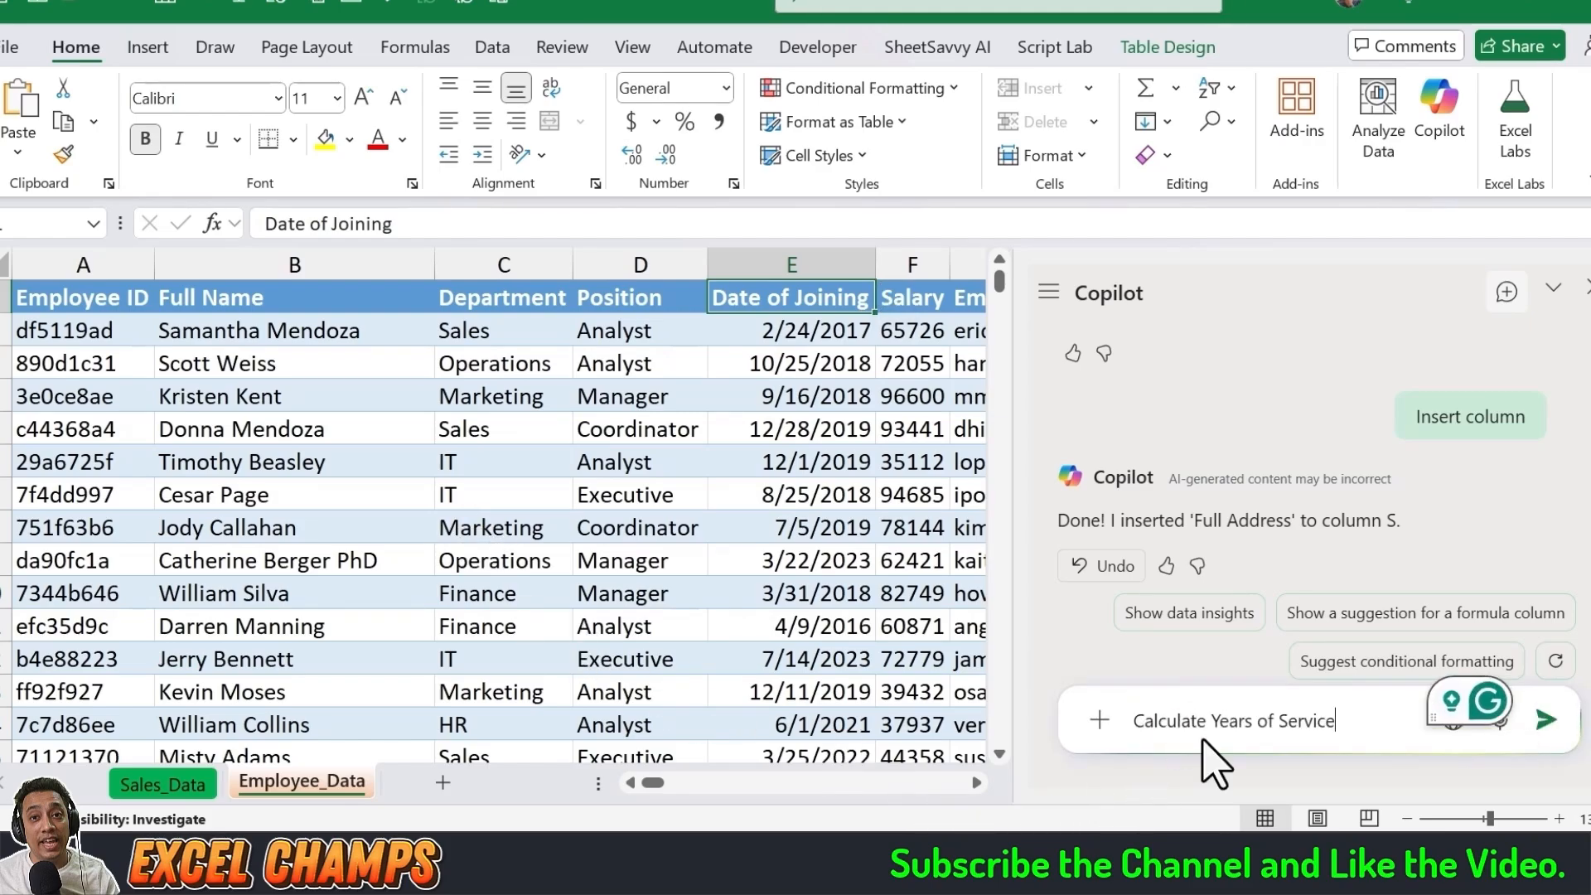
pyautogui.click(1543, 720)
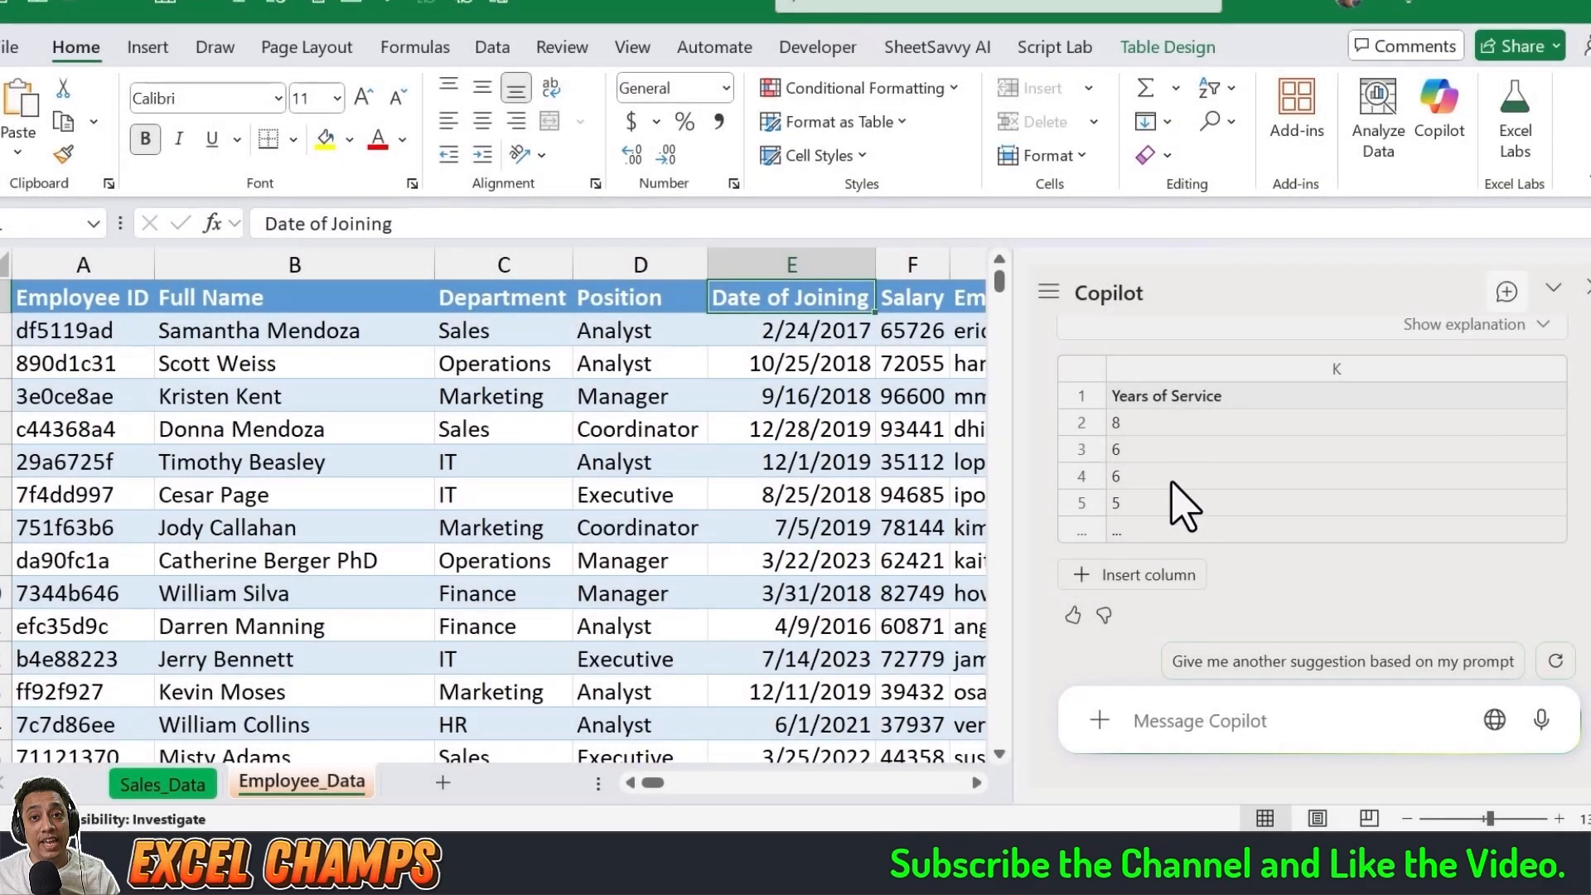
# Step: Review Copilot's suggestion and insert the Years of Service column into the employee table
pyautogui.scroll(2, 1177, 506)
pyautogui.scroll(-2, 1185, 539)
pyautogui.click(1156, 576)
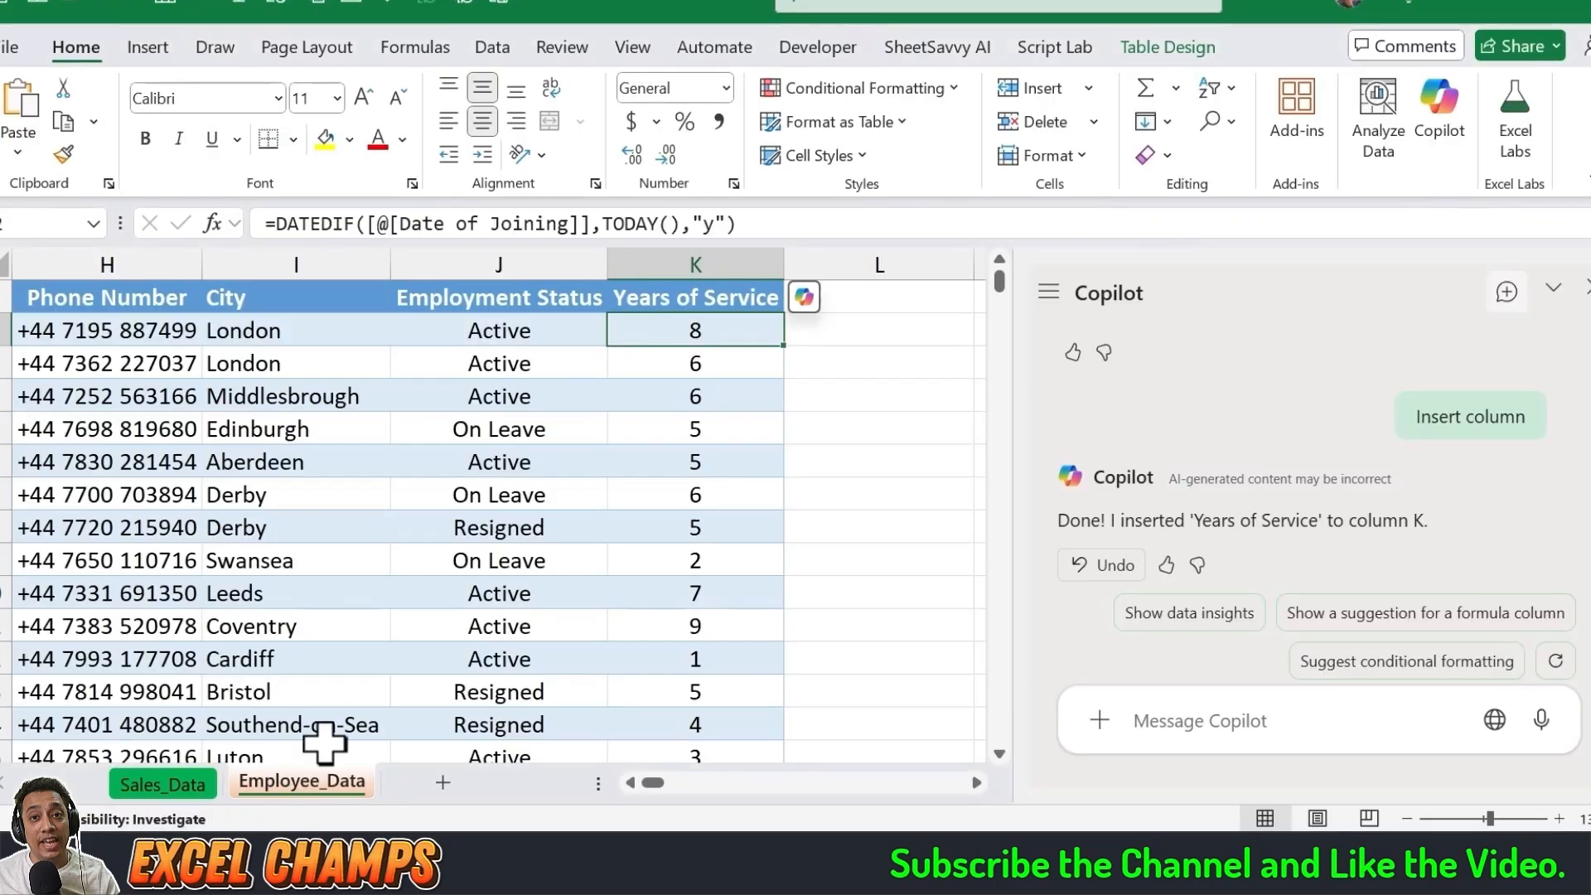
# Step: Open the Sales_Data sheet and select the phone1 column header
pyautogui.click(162, 784)
pyautogui.click(437, 528)
pyautogui.press('Up')
pyautogui.press('Up')
pyautogui.press('Left')
pyautogui.press('Left')
pyautogui.press('Left')
pyautogui.press('Left')
pyautogui.press('Left')
pyautogui.press('Left')
pyautogui.press('Left')
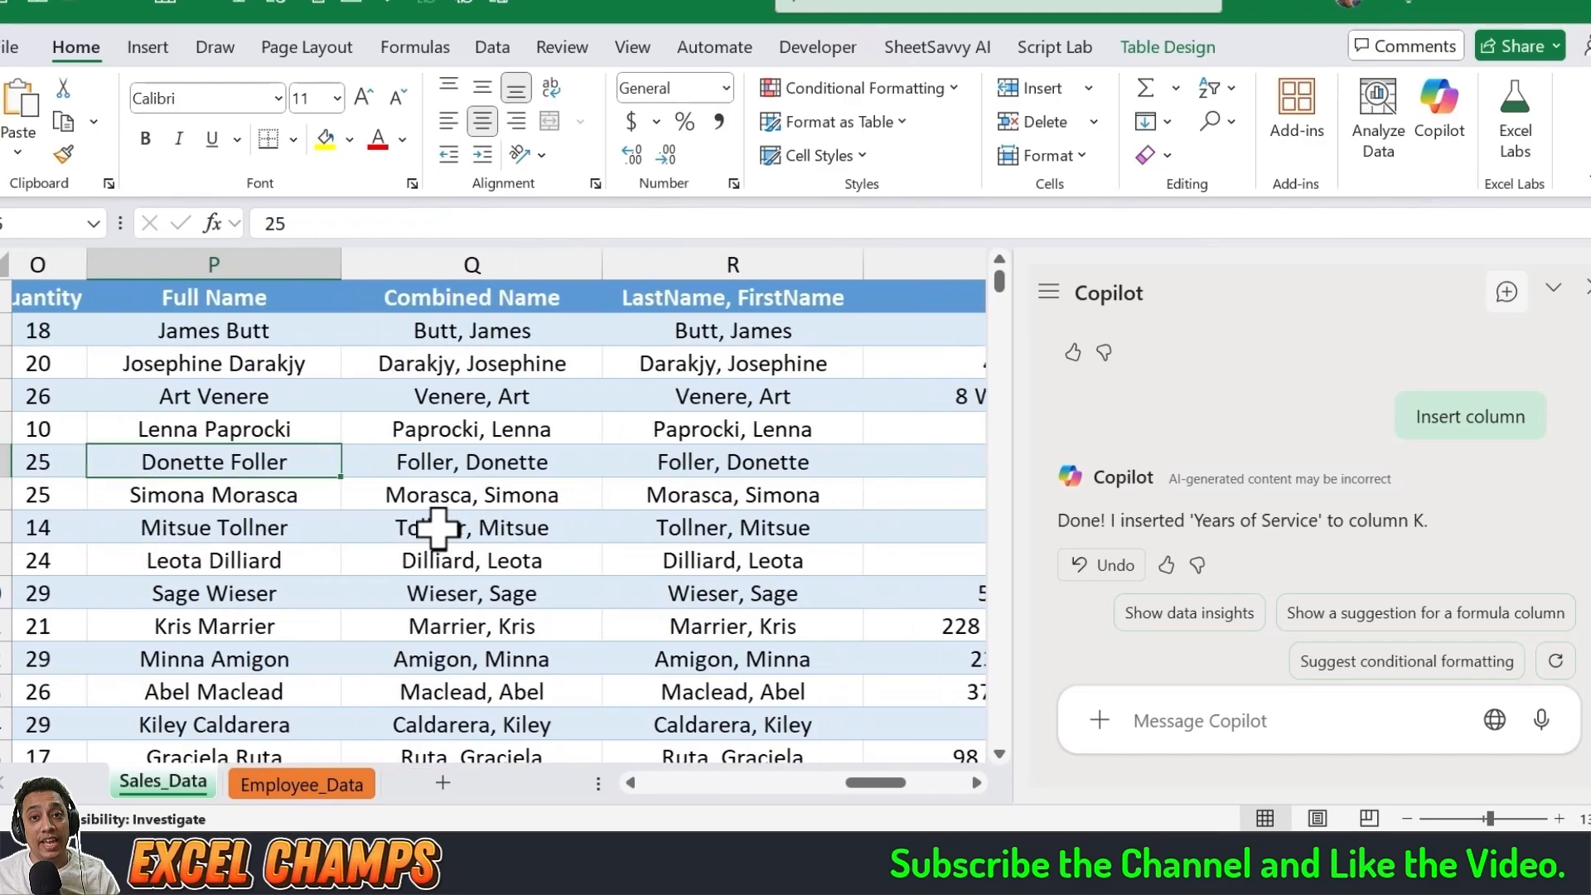
pyautogui.press('Left')
pyautogui.press('Left')
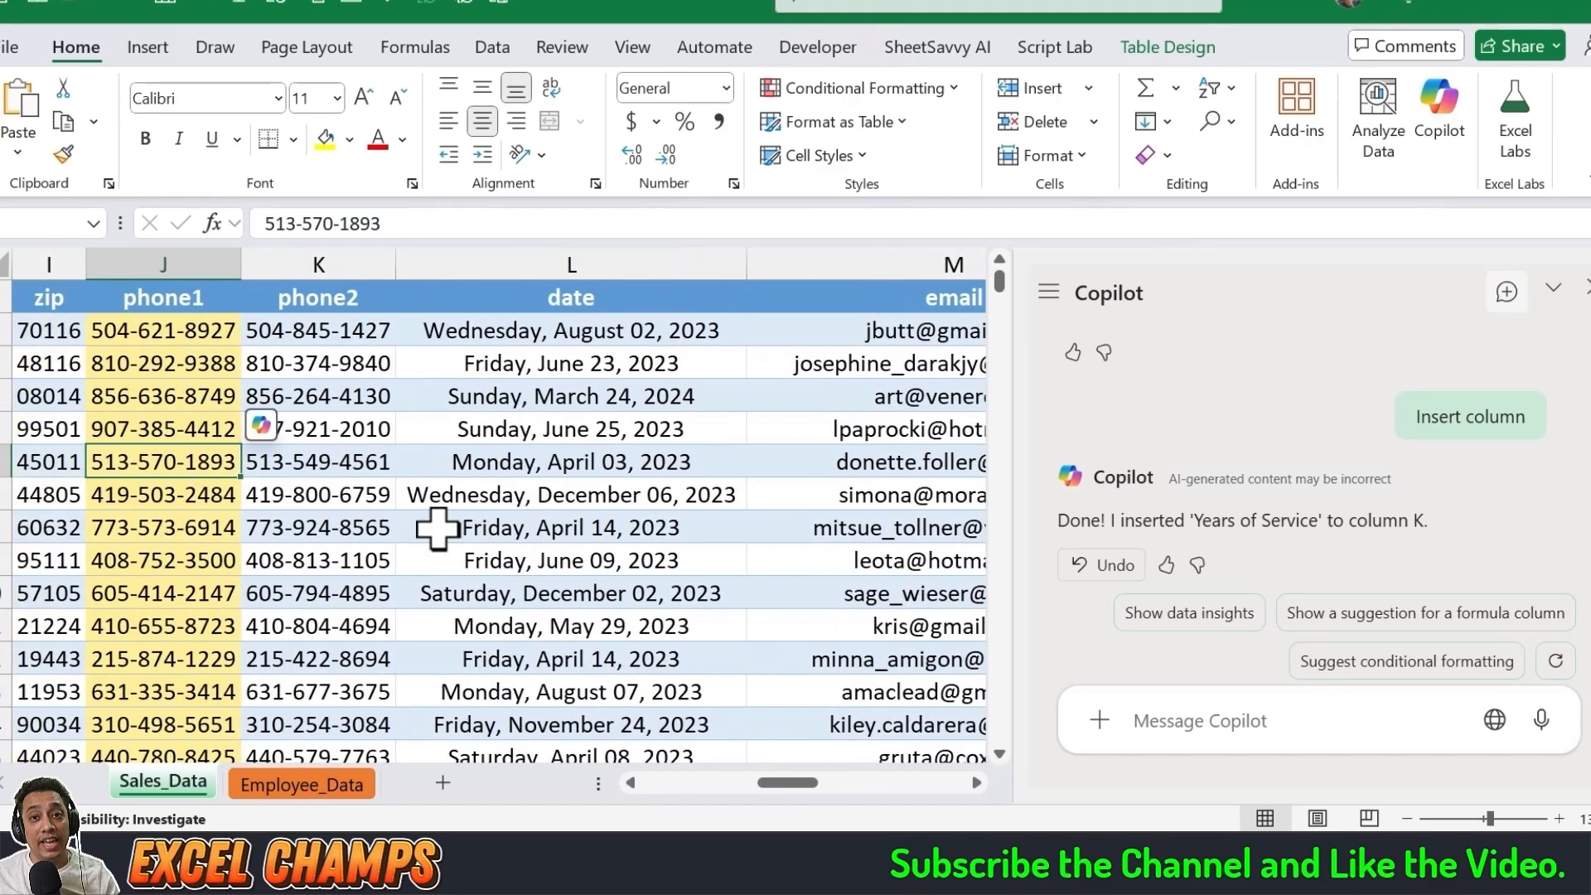
pyautogui.hotkey('ctrl', 'Up')
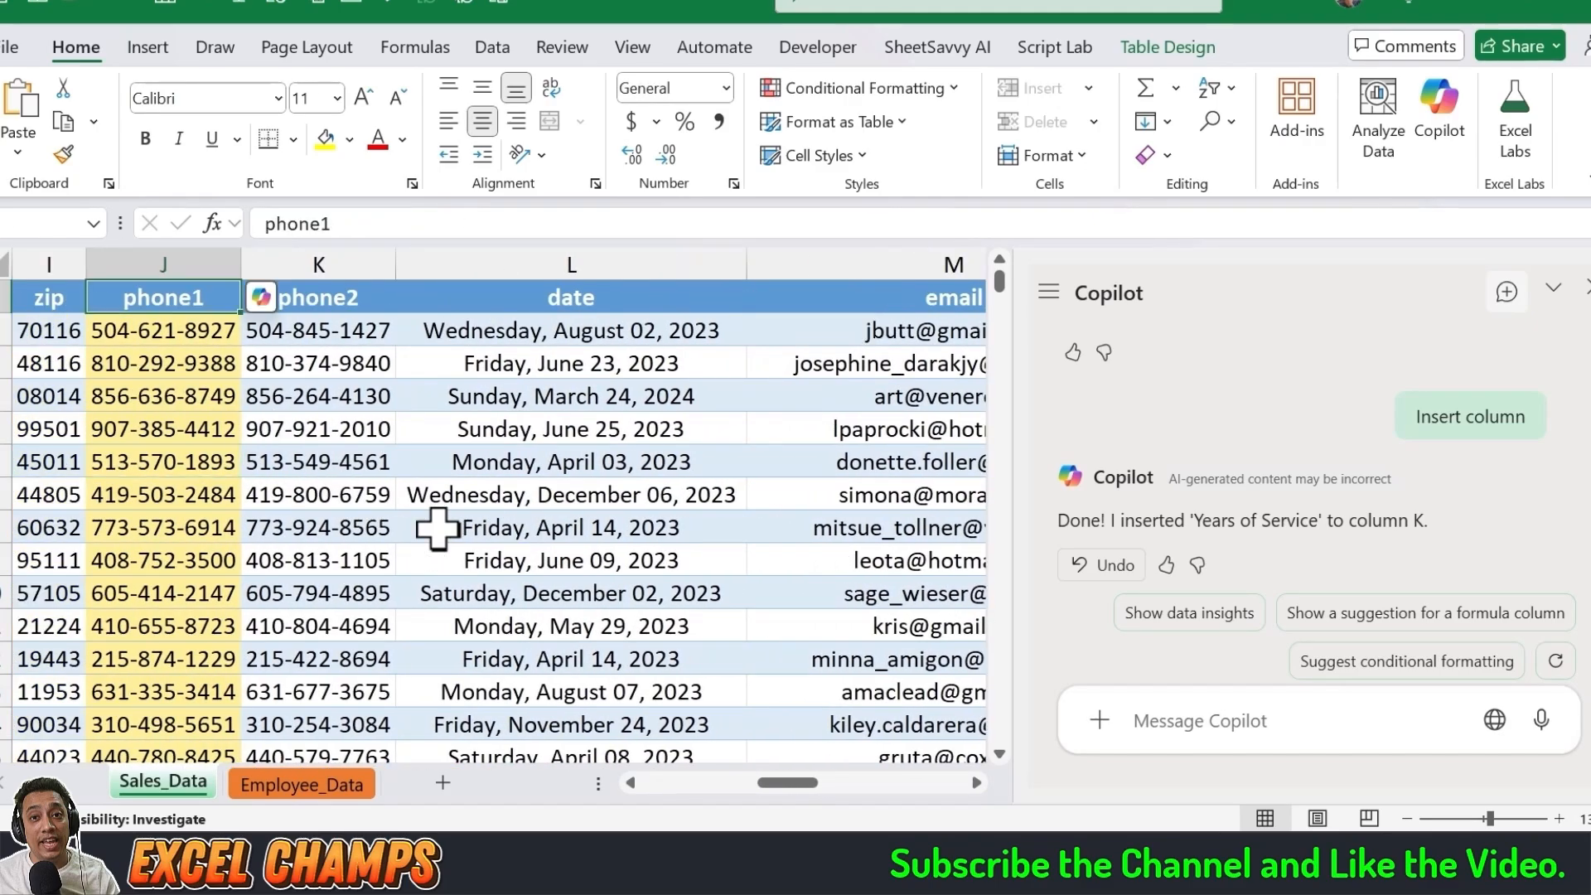
# Step: Go through the header row from the first column and select the first value under phone1
pyautogui.hotkey('ctrl', 'Right')
pyautogui.hotkey('ctrl', 'Left')
pyautogui.press('Right')
pyautogui.press('Right')
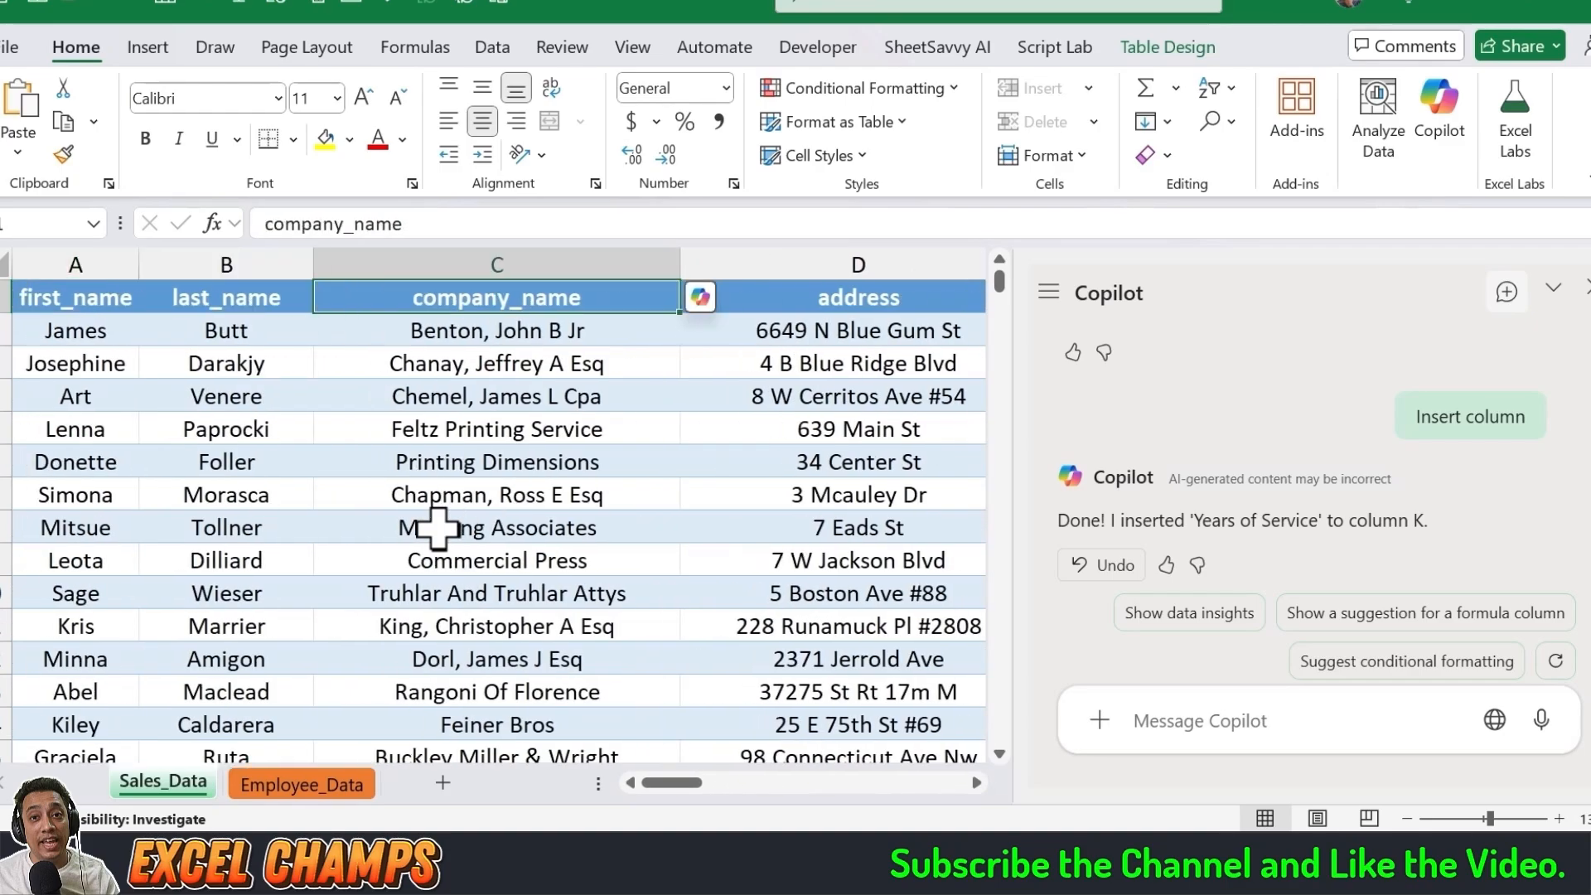
pyautogui.press('Right')
pyautogui.press('Right')
pyautogui.press('Right')
pyautogui.press('Right')
pyautogui.press('Right')
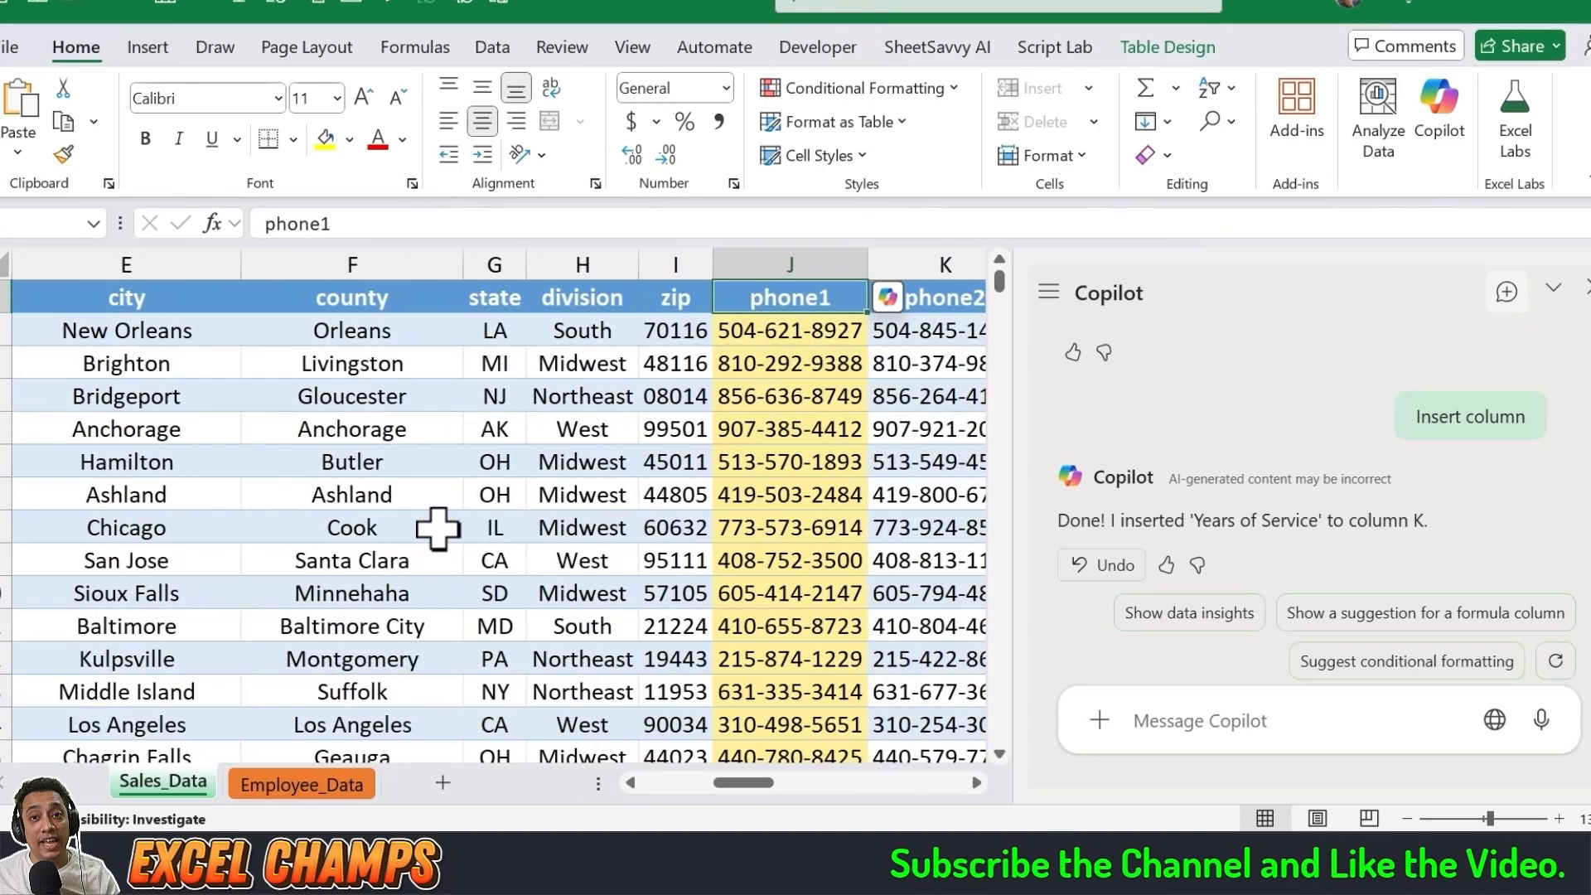
pyautogui.press('Down')
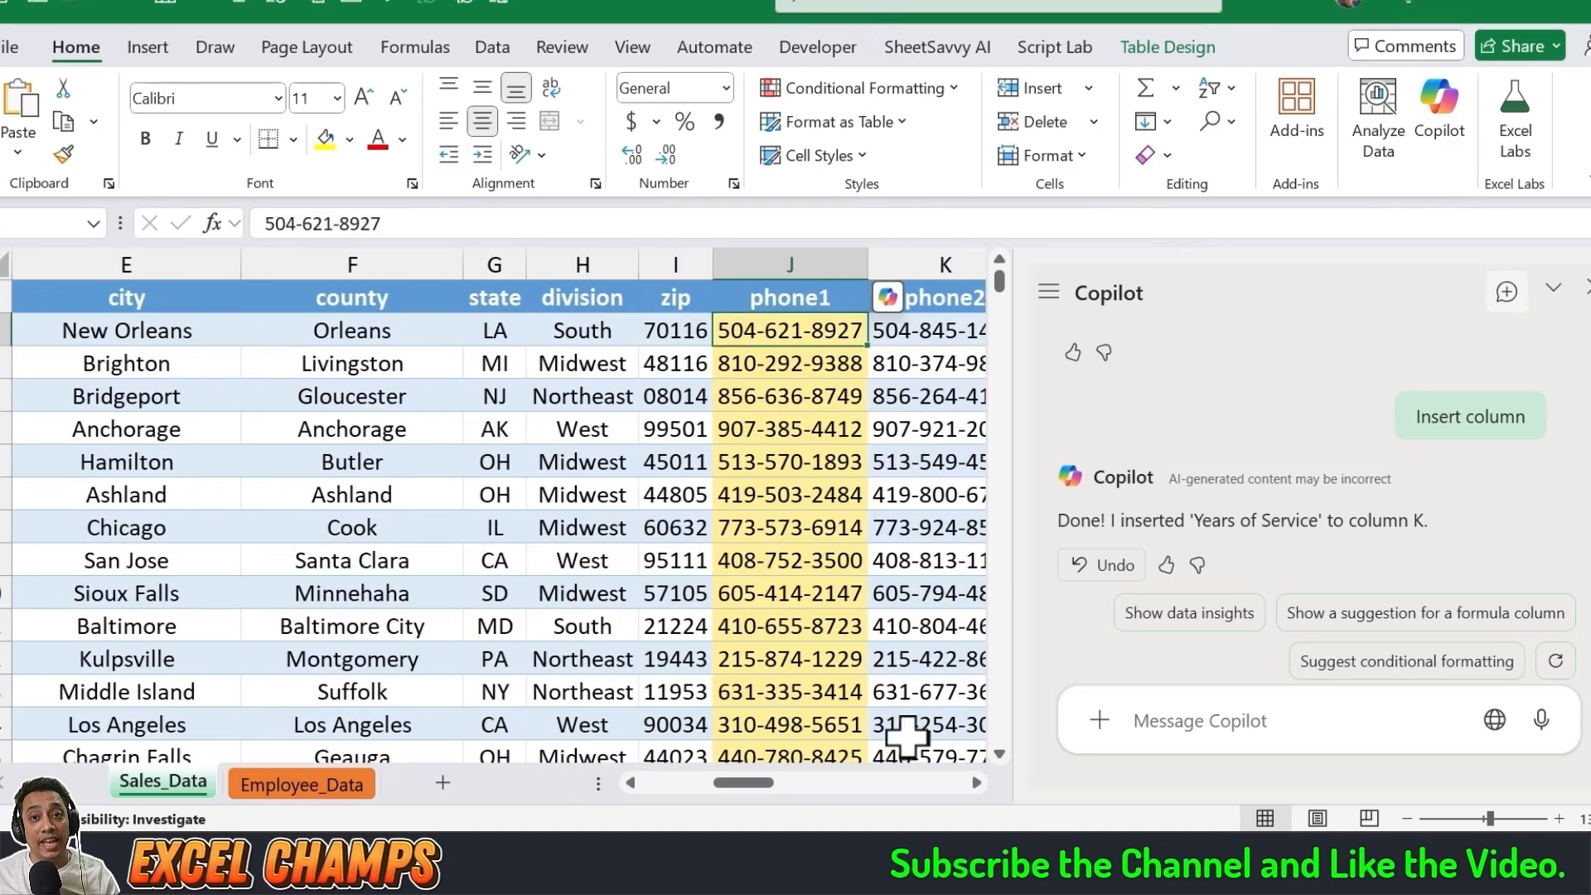
# Step: Send Copilot the prompt "Phone Number without Hyphens" for the sales table
pyautogui.click(1155, 725)
pyautogui.write('Phone Number without Hyphens')
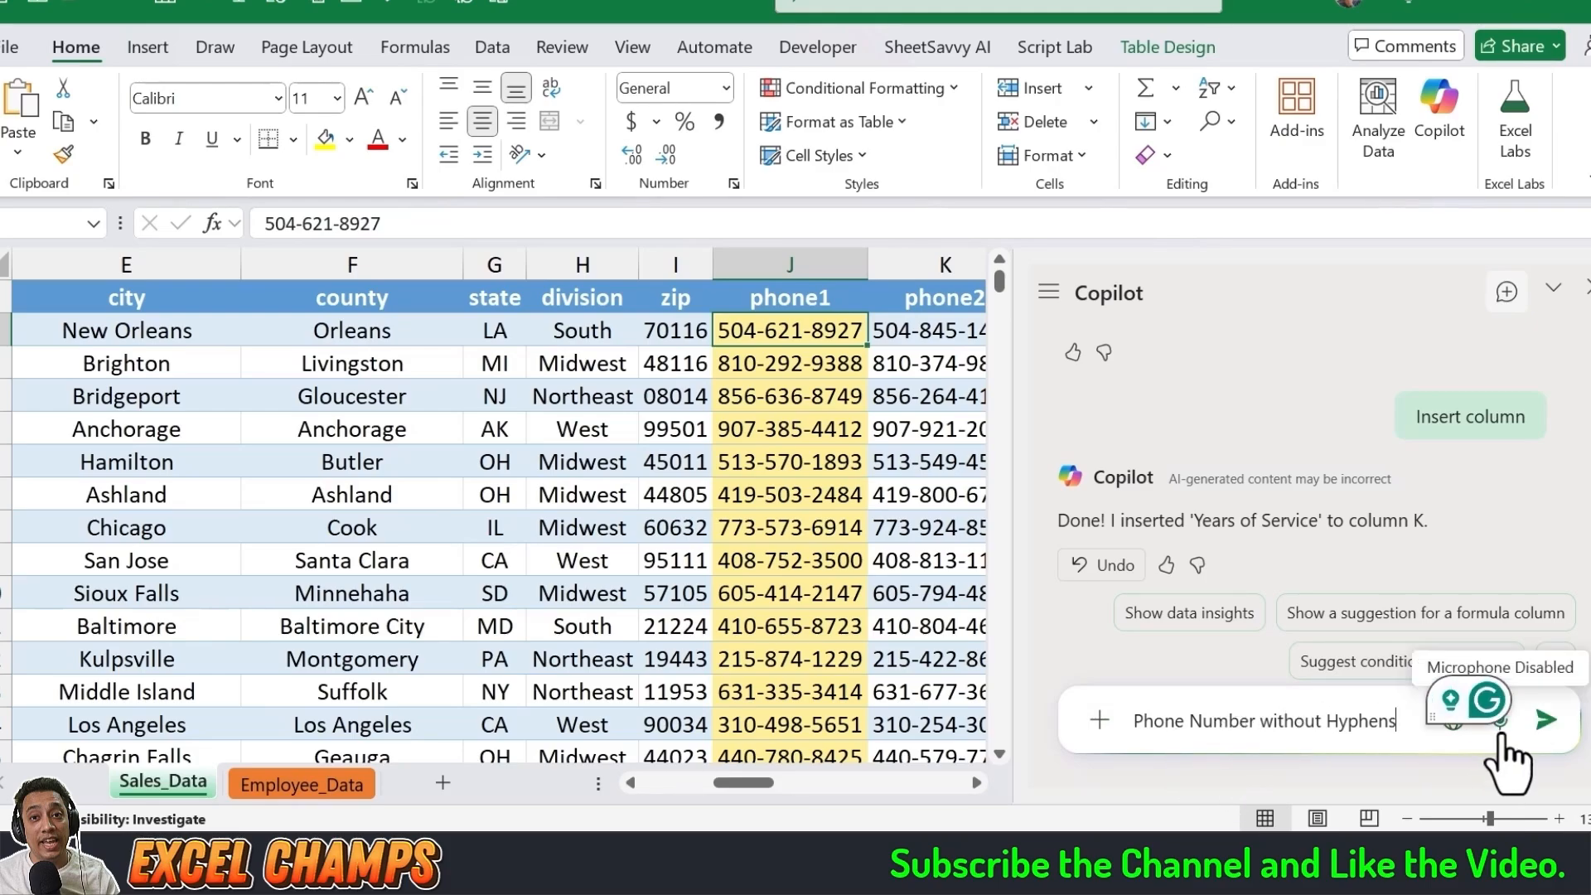
pyautogui.click(1546, 720)
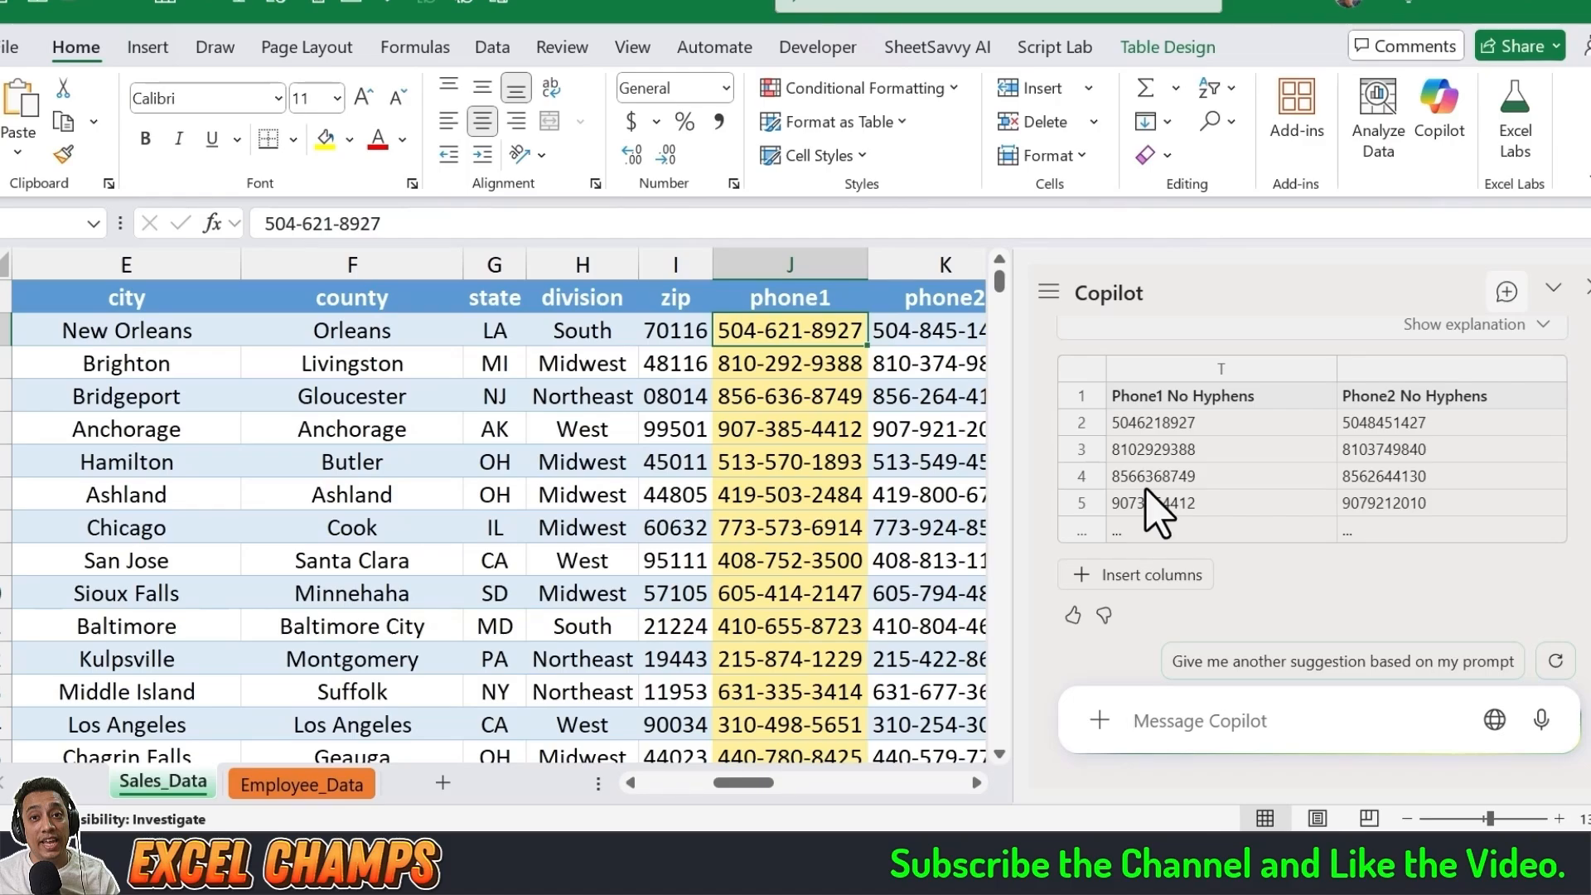
# Step: Insert the suggested Phone1 No Hyphens and Phone2 No Hyphens columns and inspect the formulas in their first rows
pyautogui.click(1154, 581)
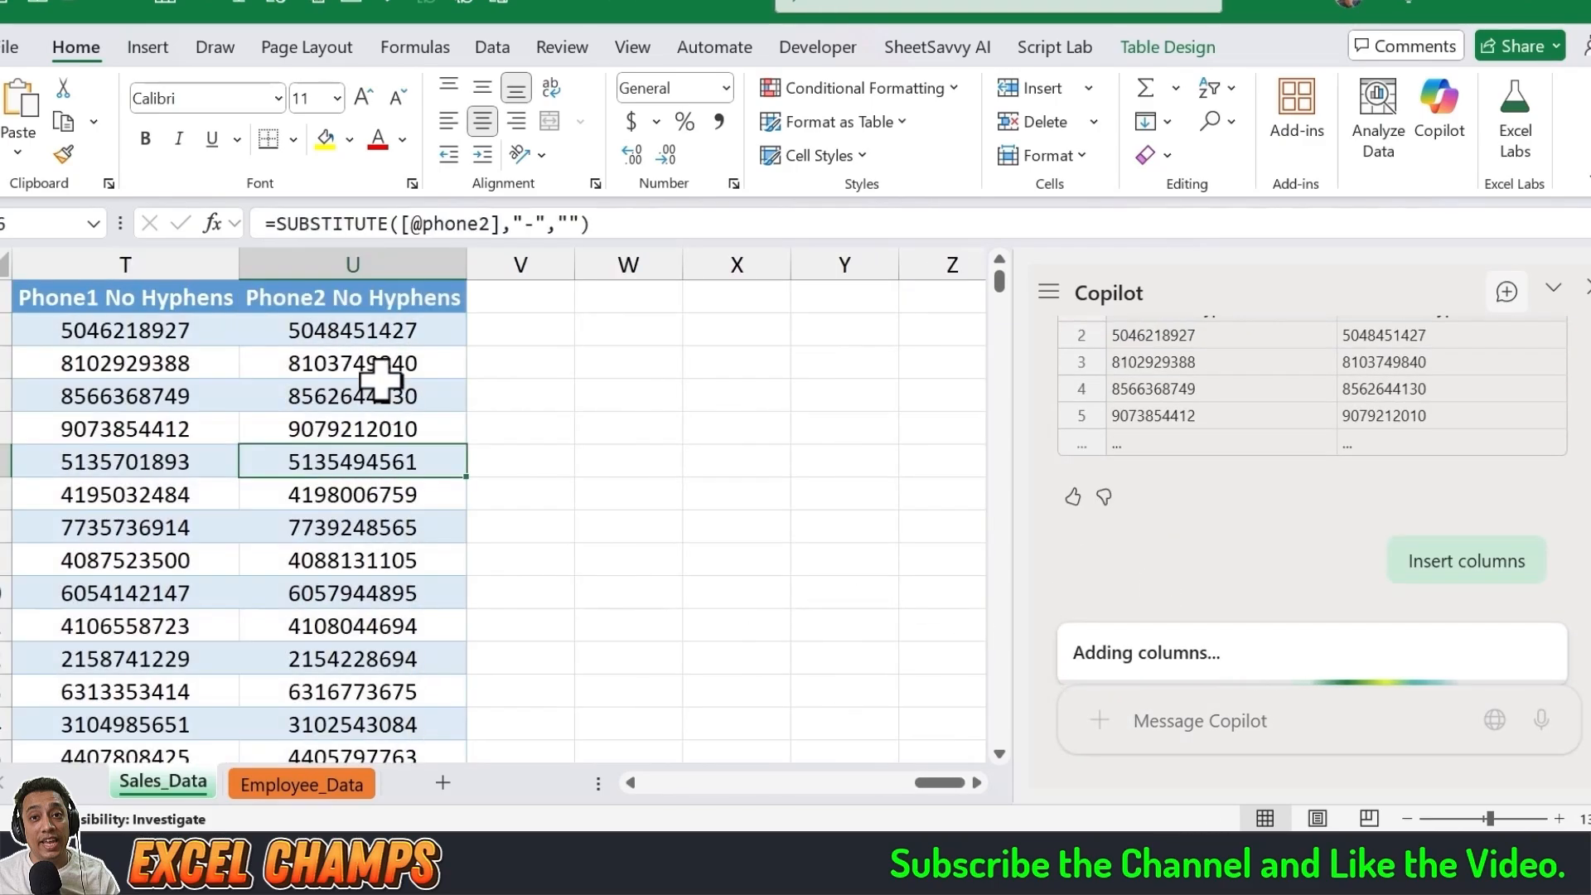
pyautogui.click(363, 333)
pyautogui.click(225, 334)
pyautogui.click(377, 330)
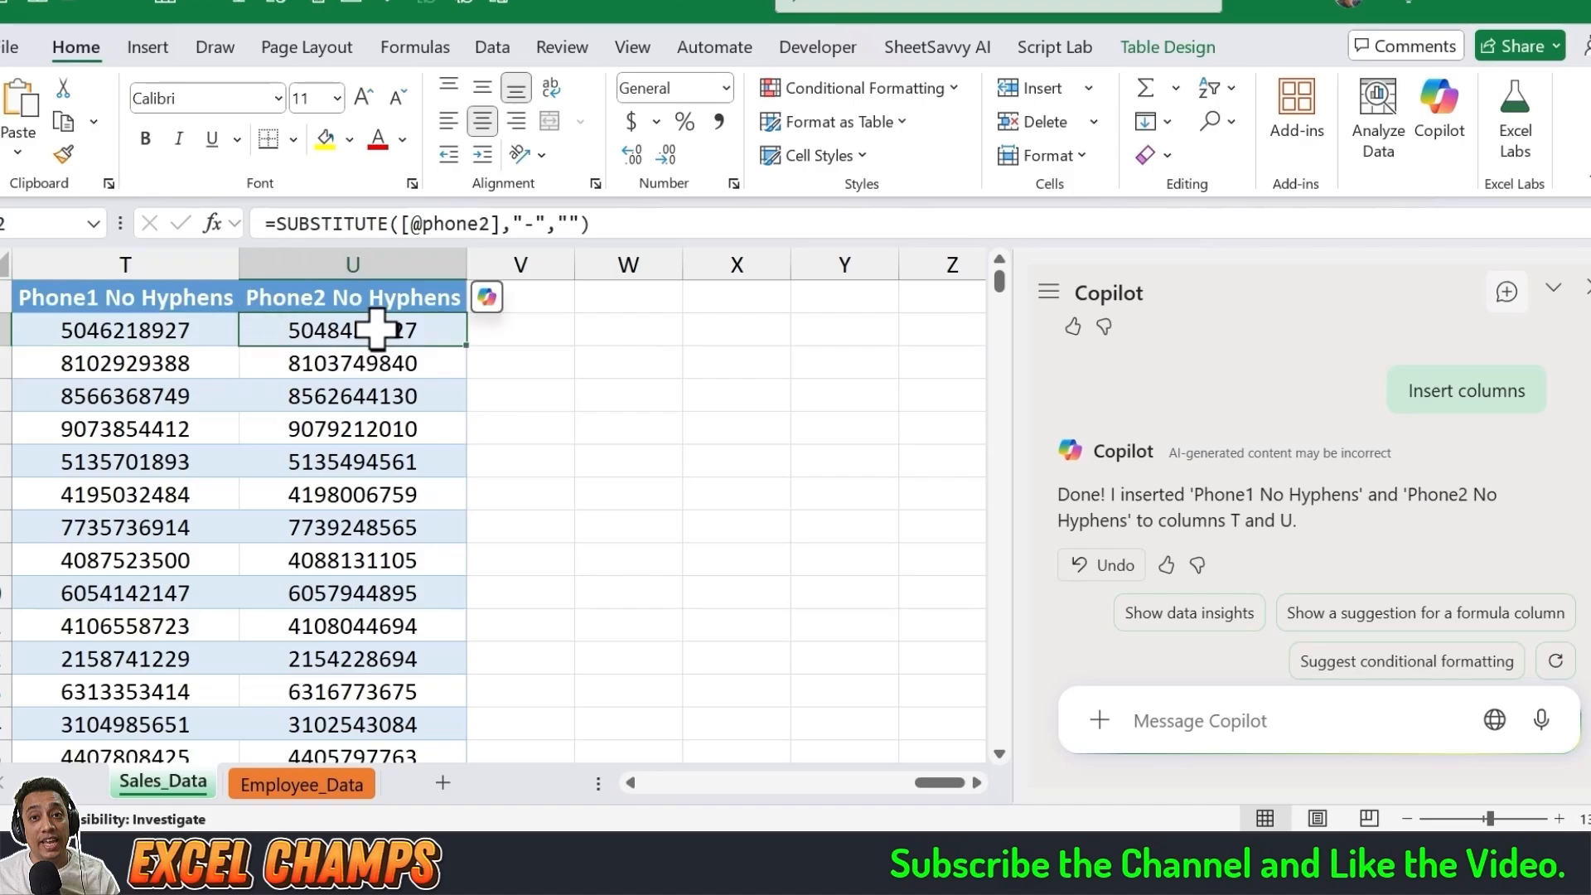
pyautogui.click(185, 335)
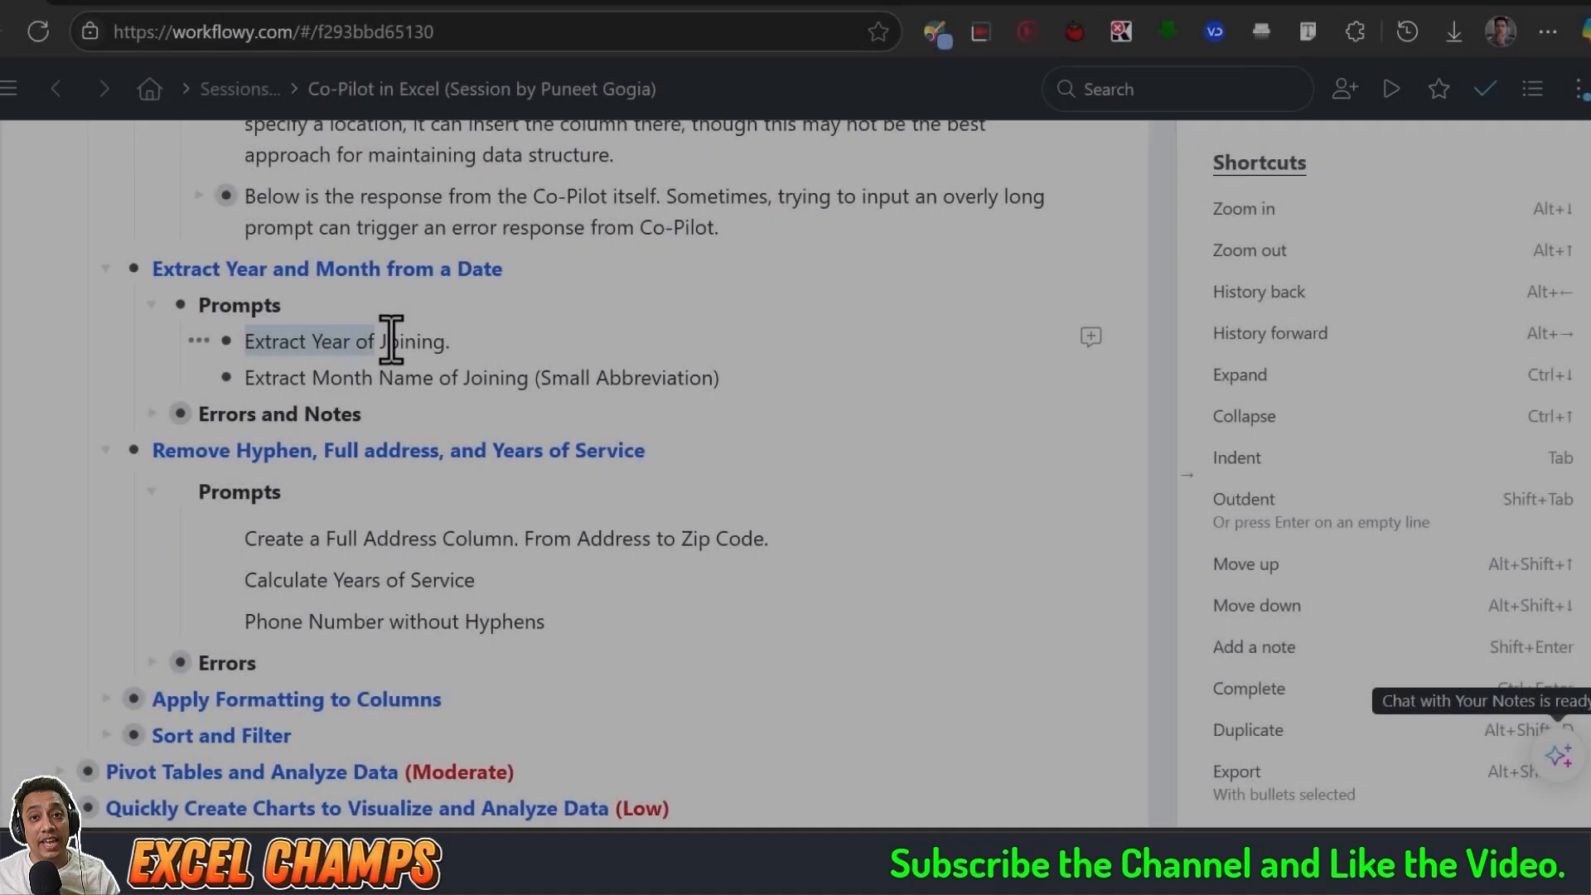
pyautogui.moveTo(390, 340); pyautogui.dragTo(444, 343)
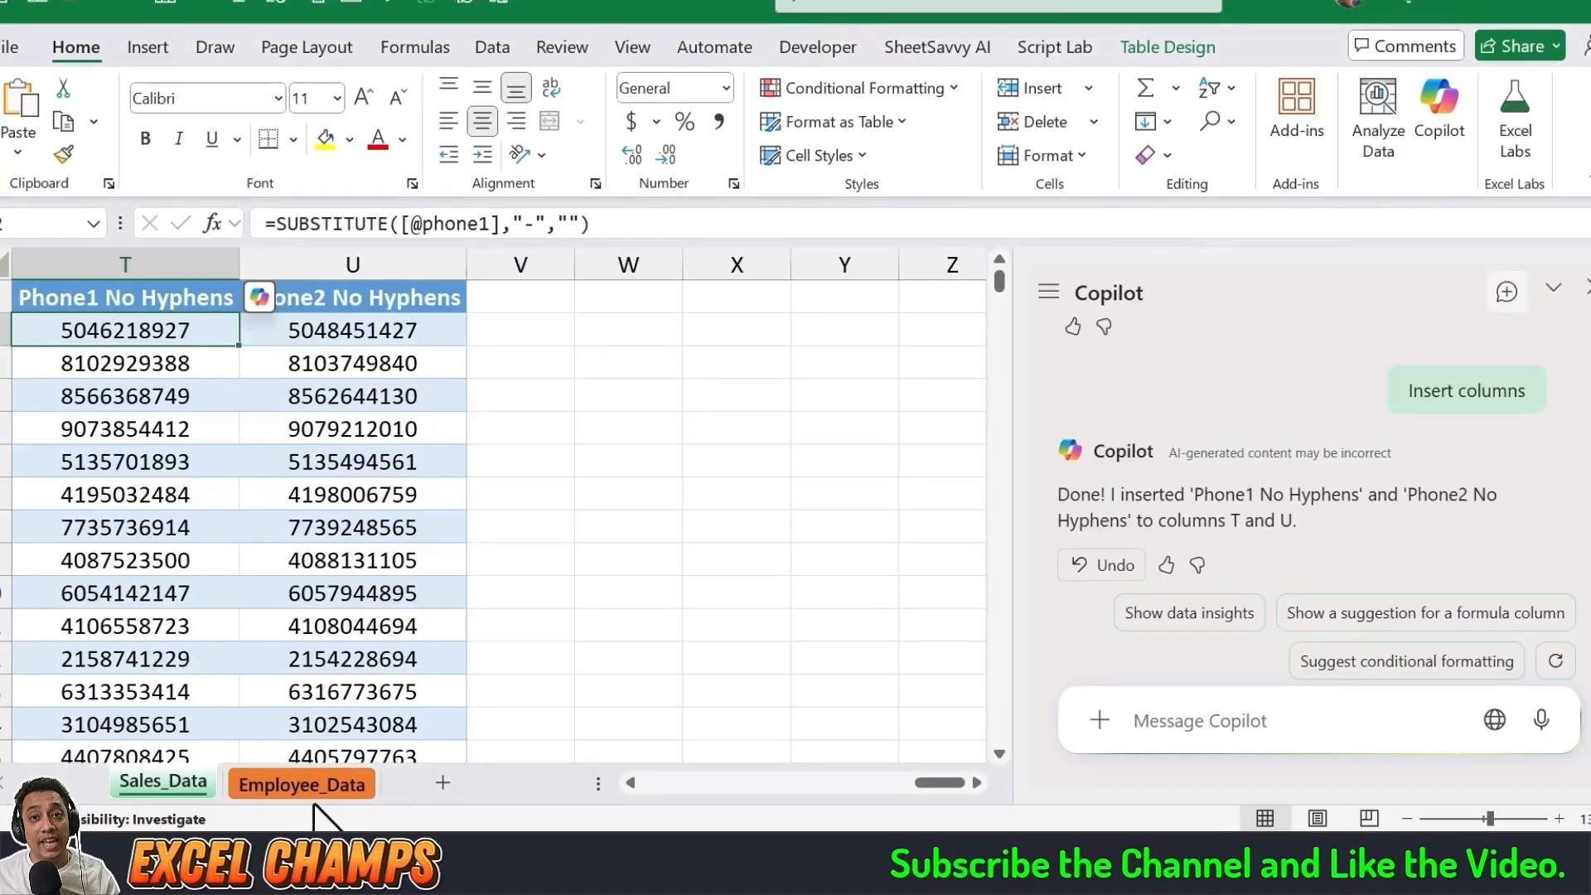
# Step: On the Employee_Data sheet, send Copilot "Extract Year of Joining", insert the suggested Year of Joining column and inspect its formula
pyautogui.click(307, 788)
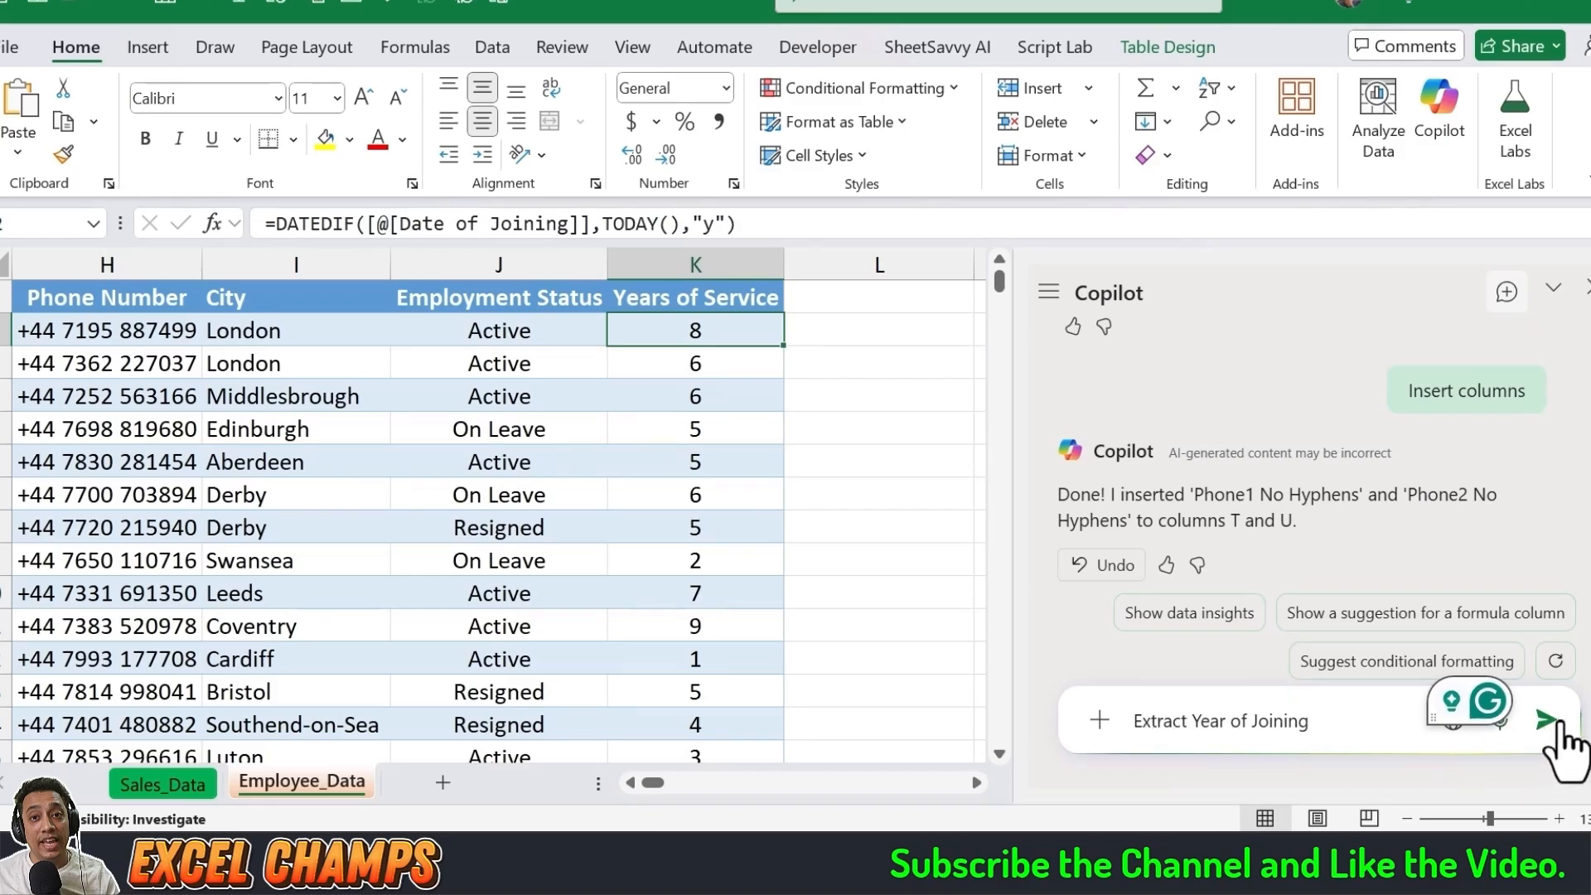
pyautogui.click(1546, 721)
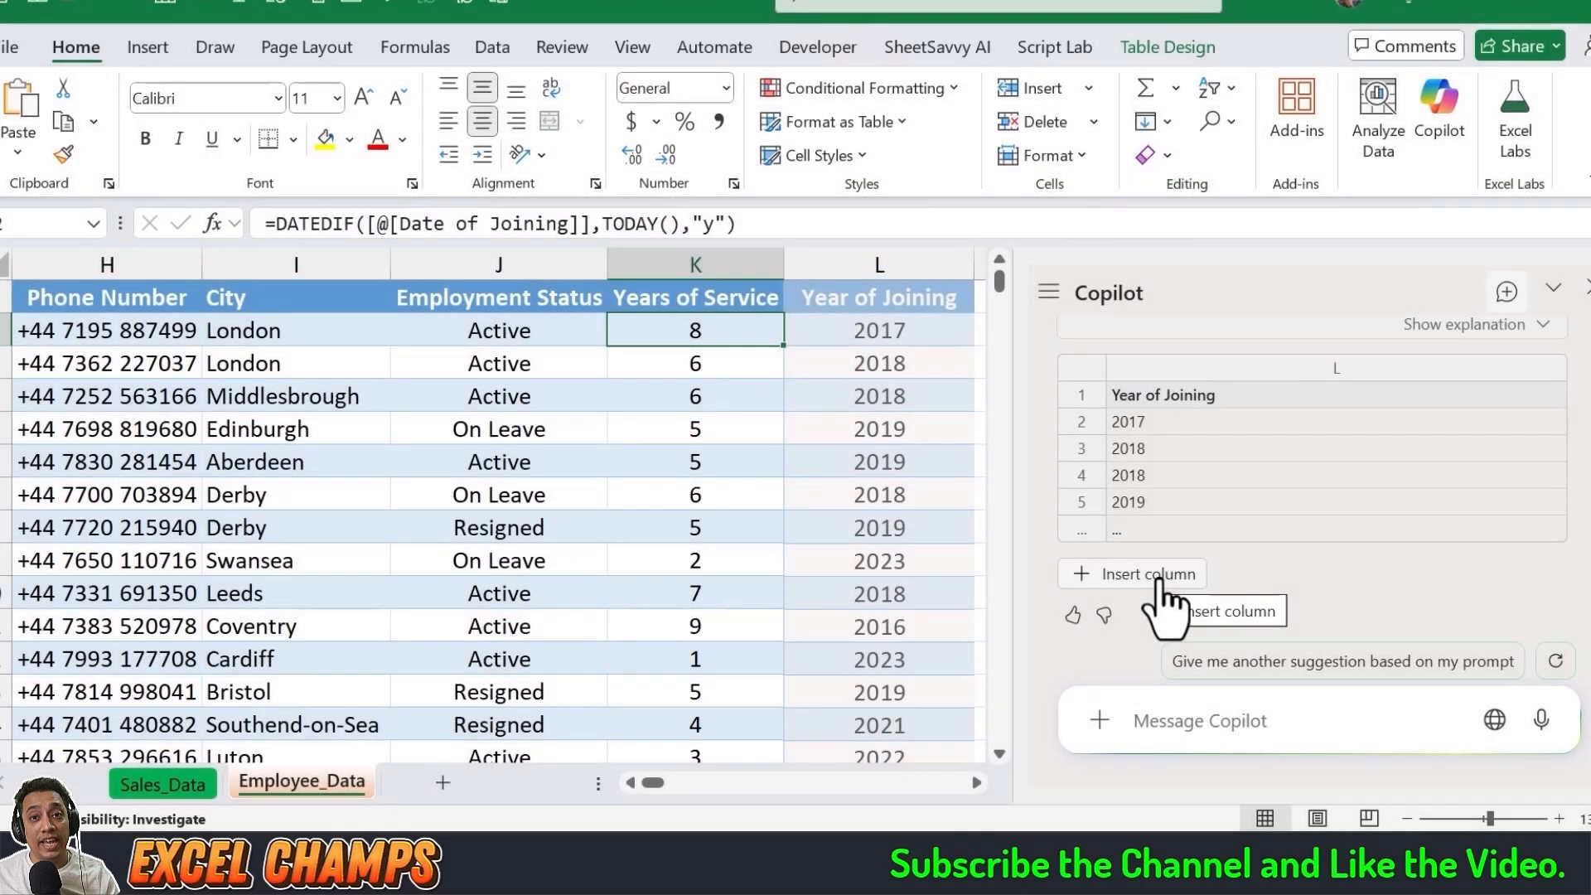
pyautogui.click(1159, 579)
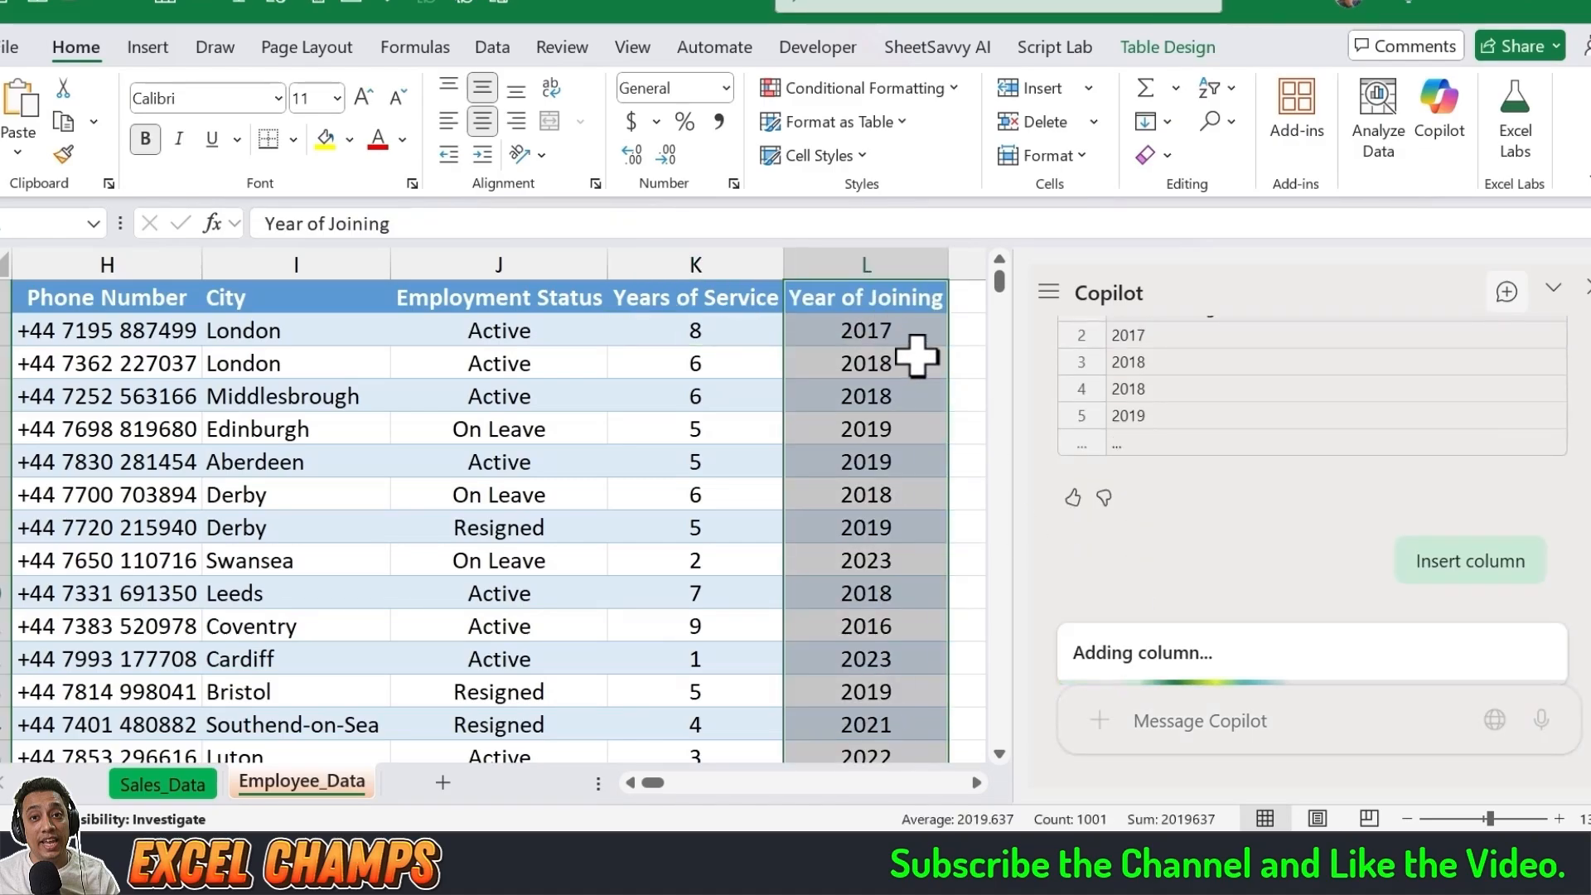
pyautogui.click(872, 329)
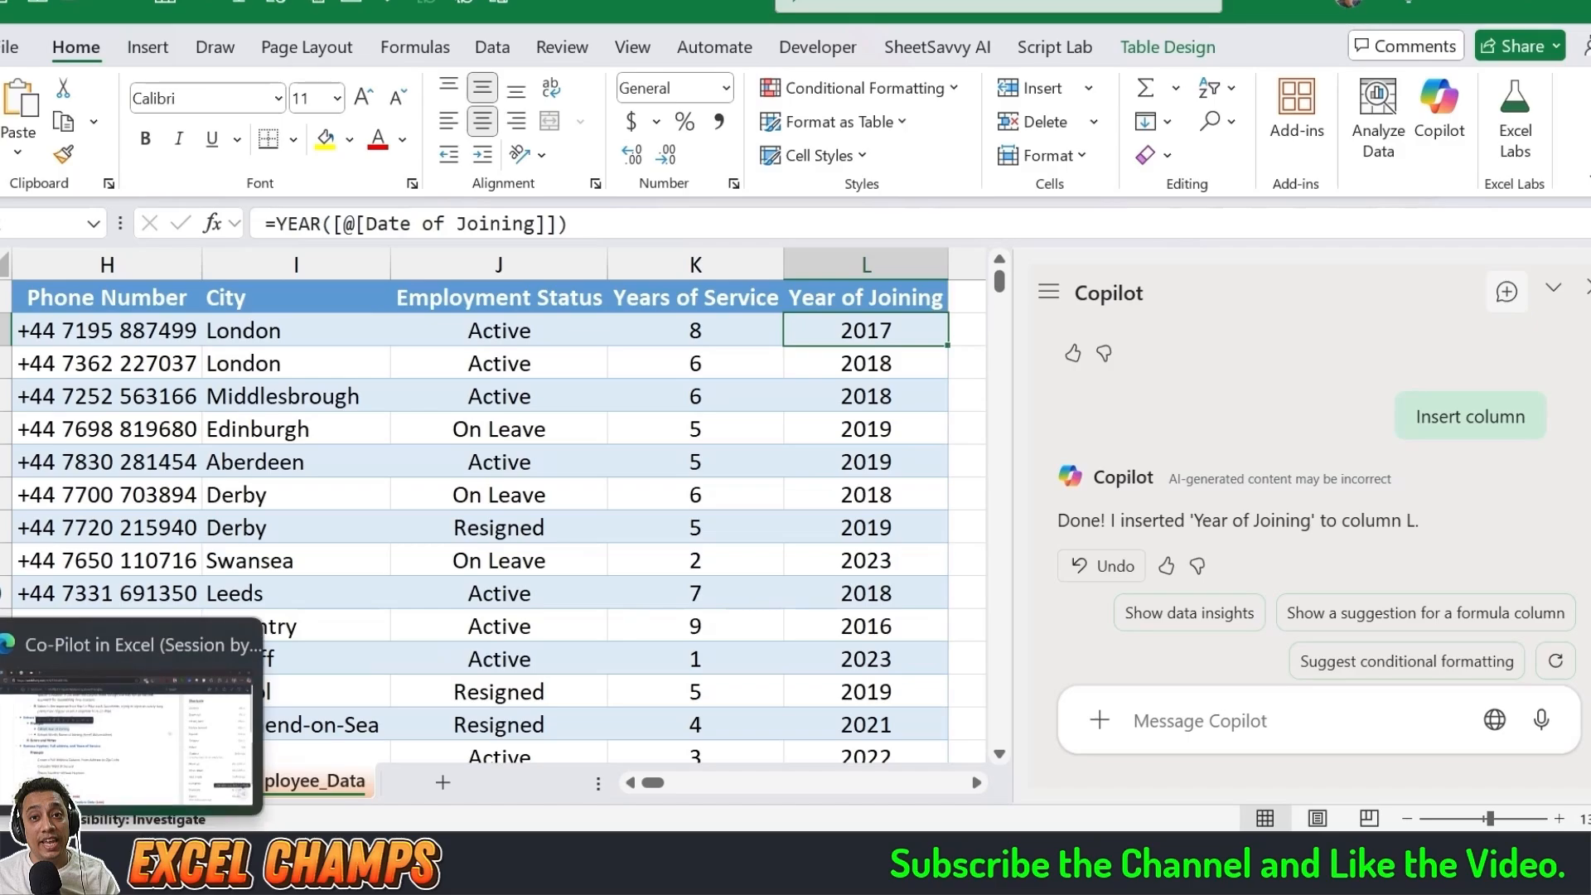
# Step: Switch to the WorkFlowy notes, copy the prompt "Extract Month Name of Joining (Small Abbreviation)" and return to Excel
pyautogui.click(212, 630)
pyautogui.moveTo(246, 378); pyautogui.dragTo(724, 380)
pyautogui.hotkey('ctrl', 'c')
pyautogui.click(124, 865)
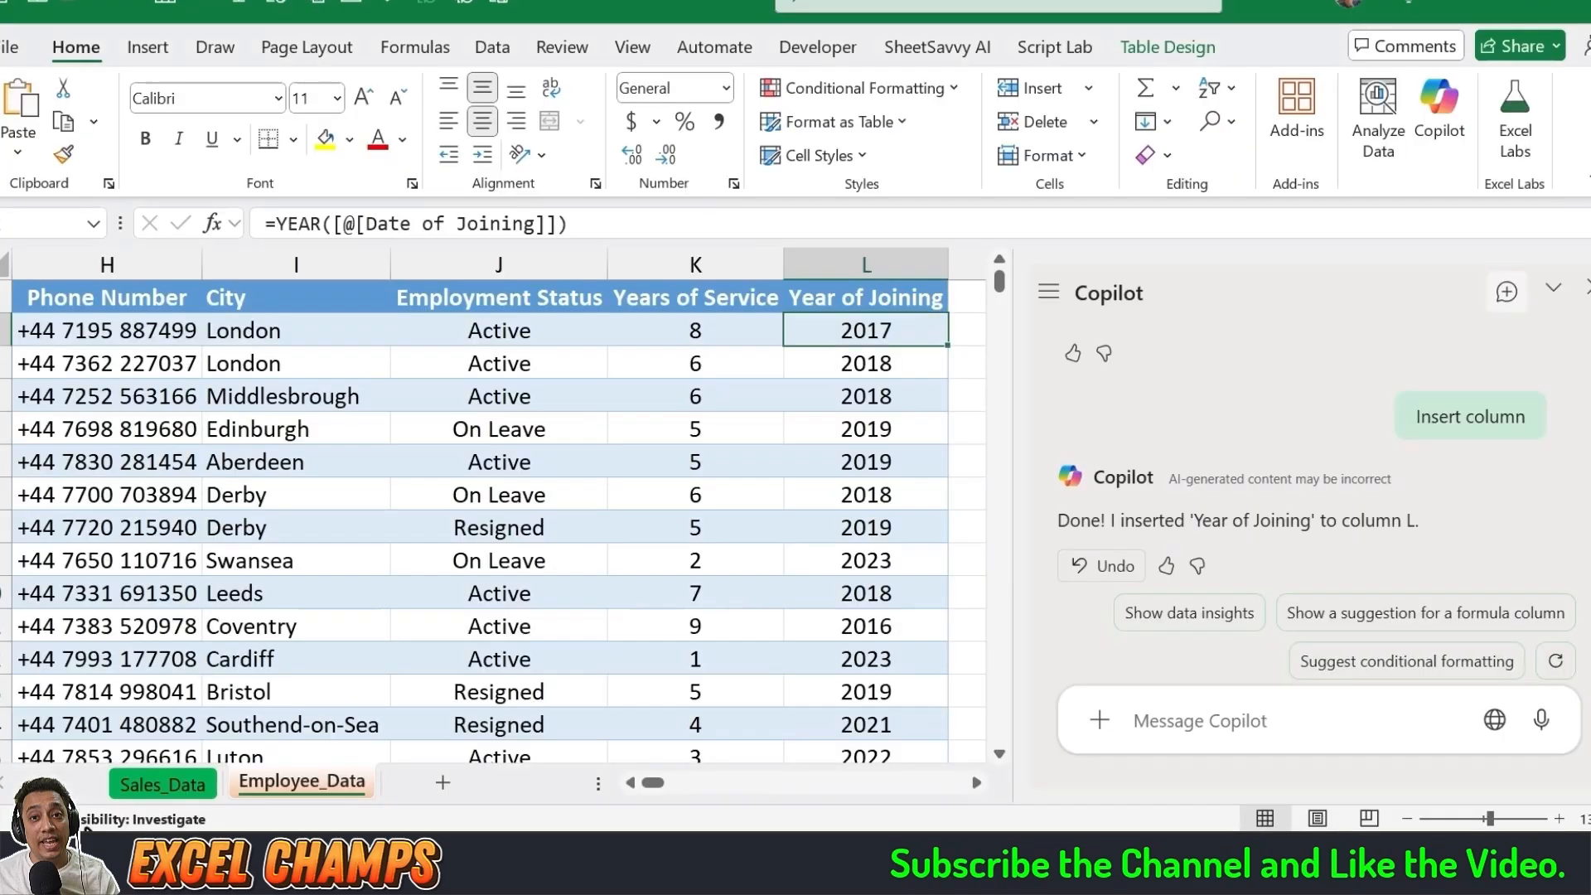
# Step: Send Copilot the copied month name prompt, insert the suggested Month of Joining column and inspect its formula
pyautogui.click(1209, 732)
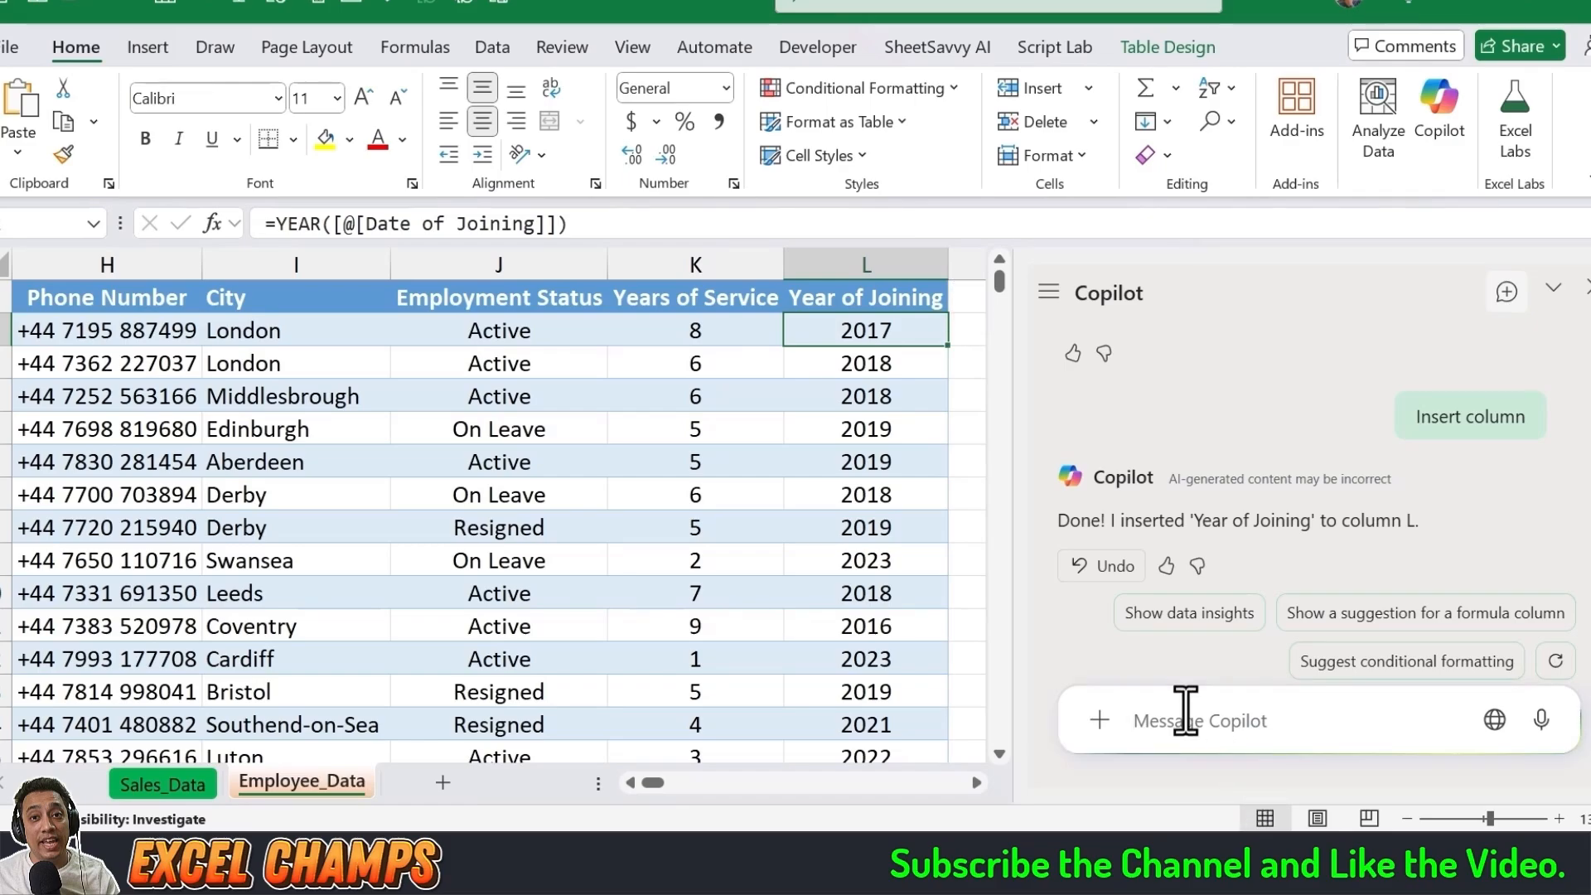
pyautogui.hotkey('ctrl', 'v')
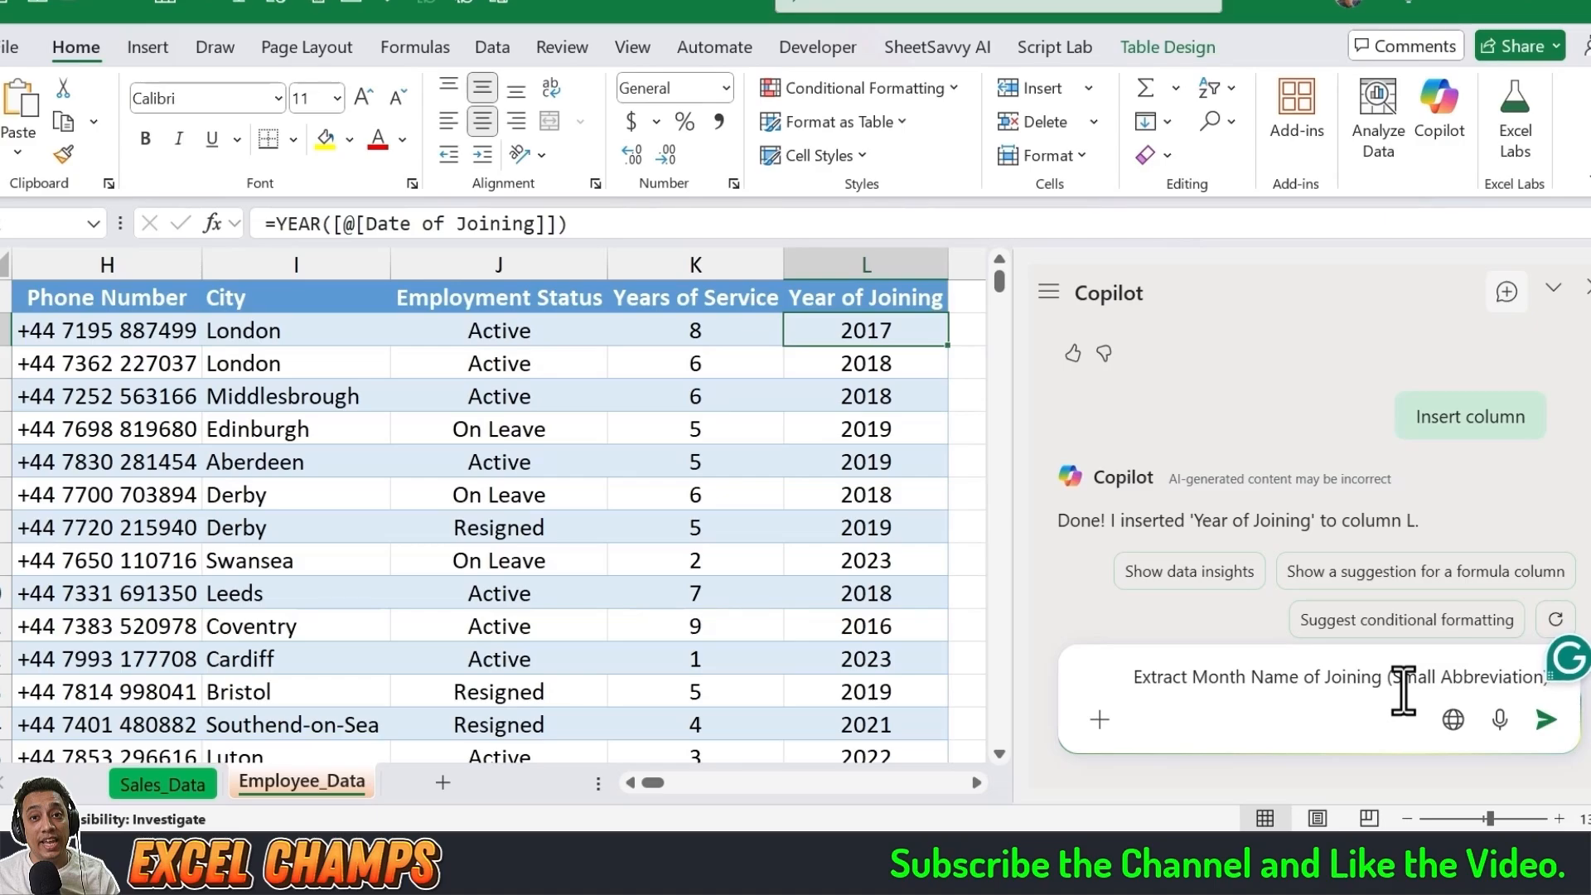
pyautogui.press('Return')
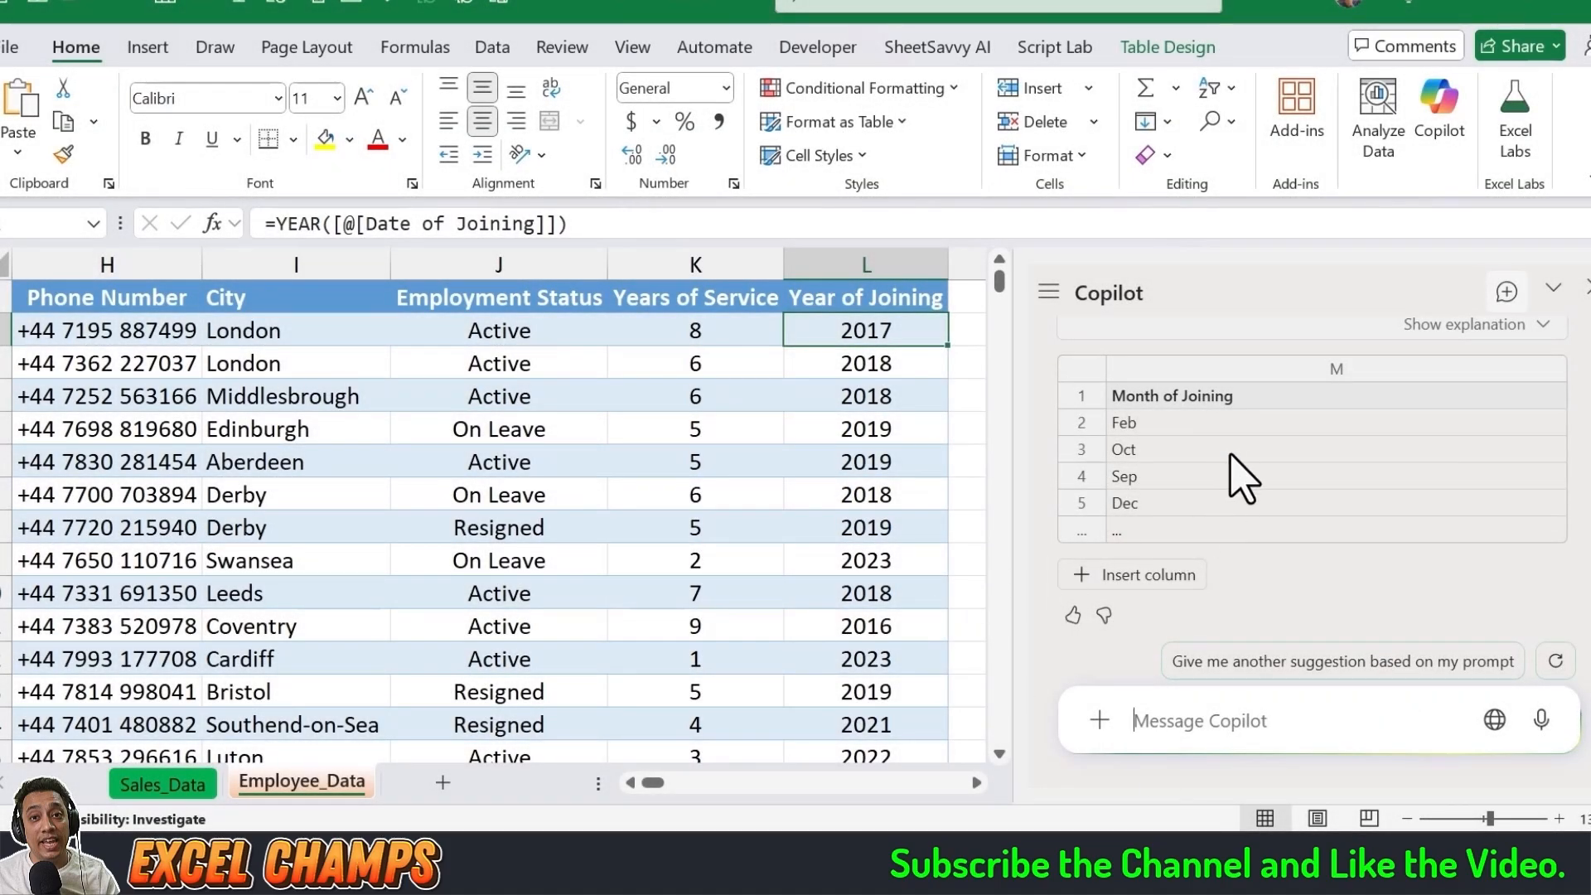
pyautogui.click(1161, 578)
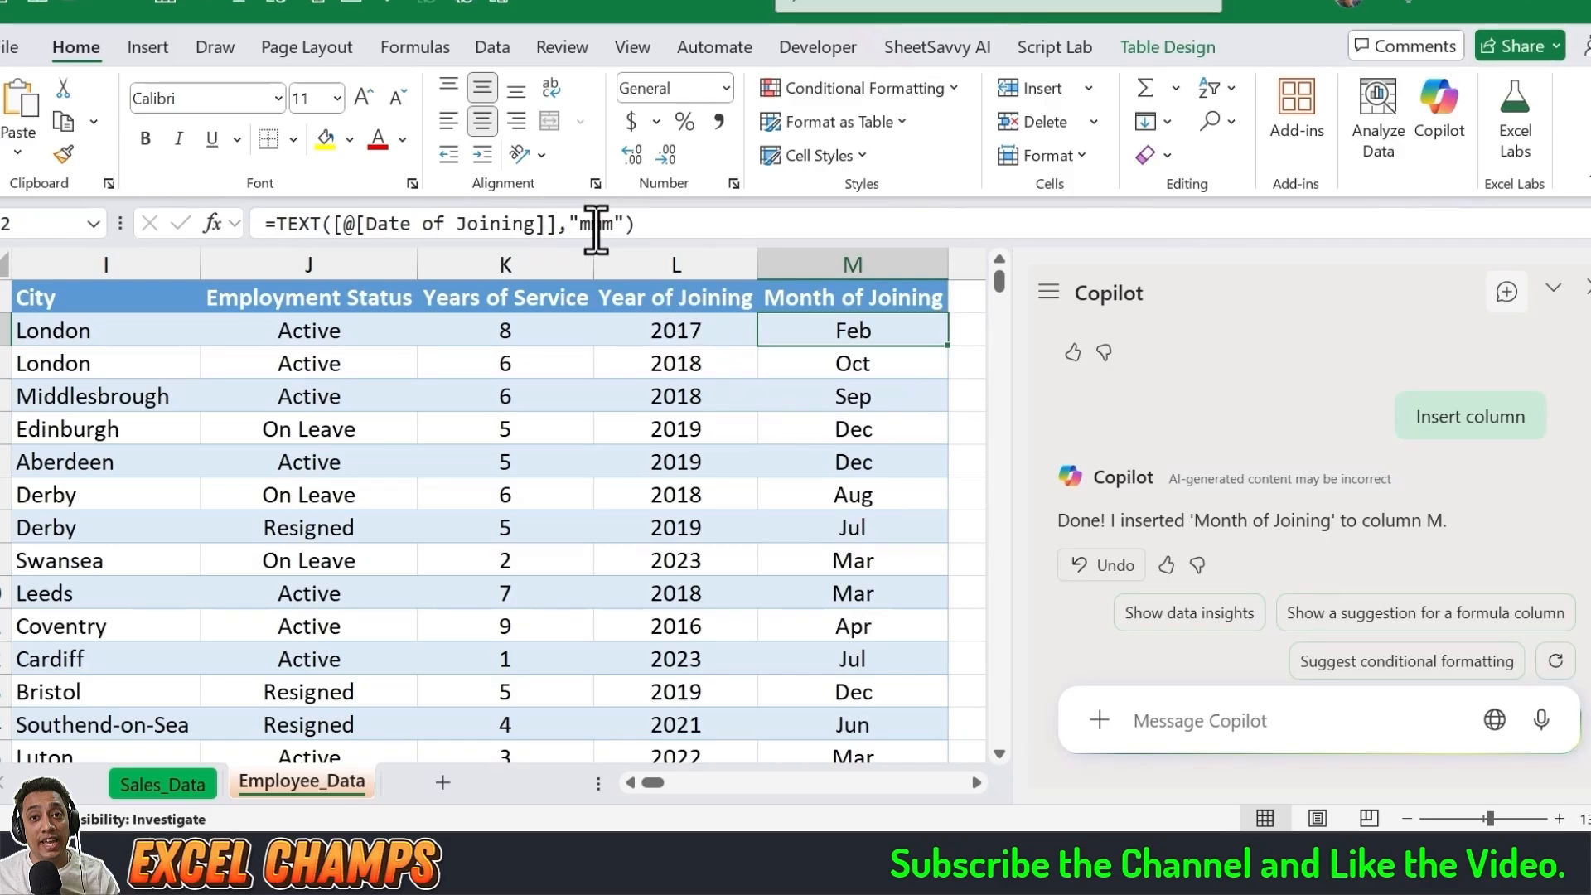
pyautogui.click(812, 394)
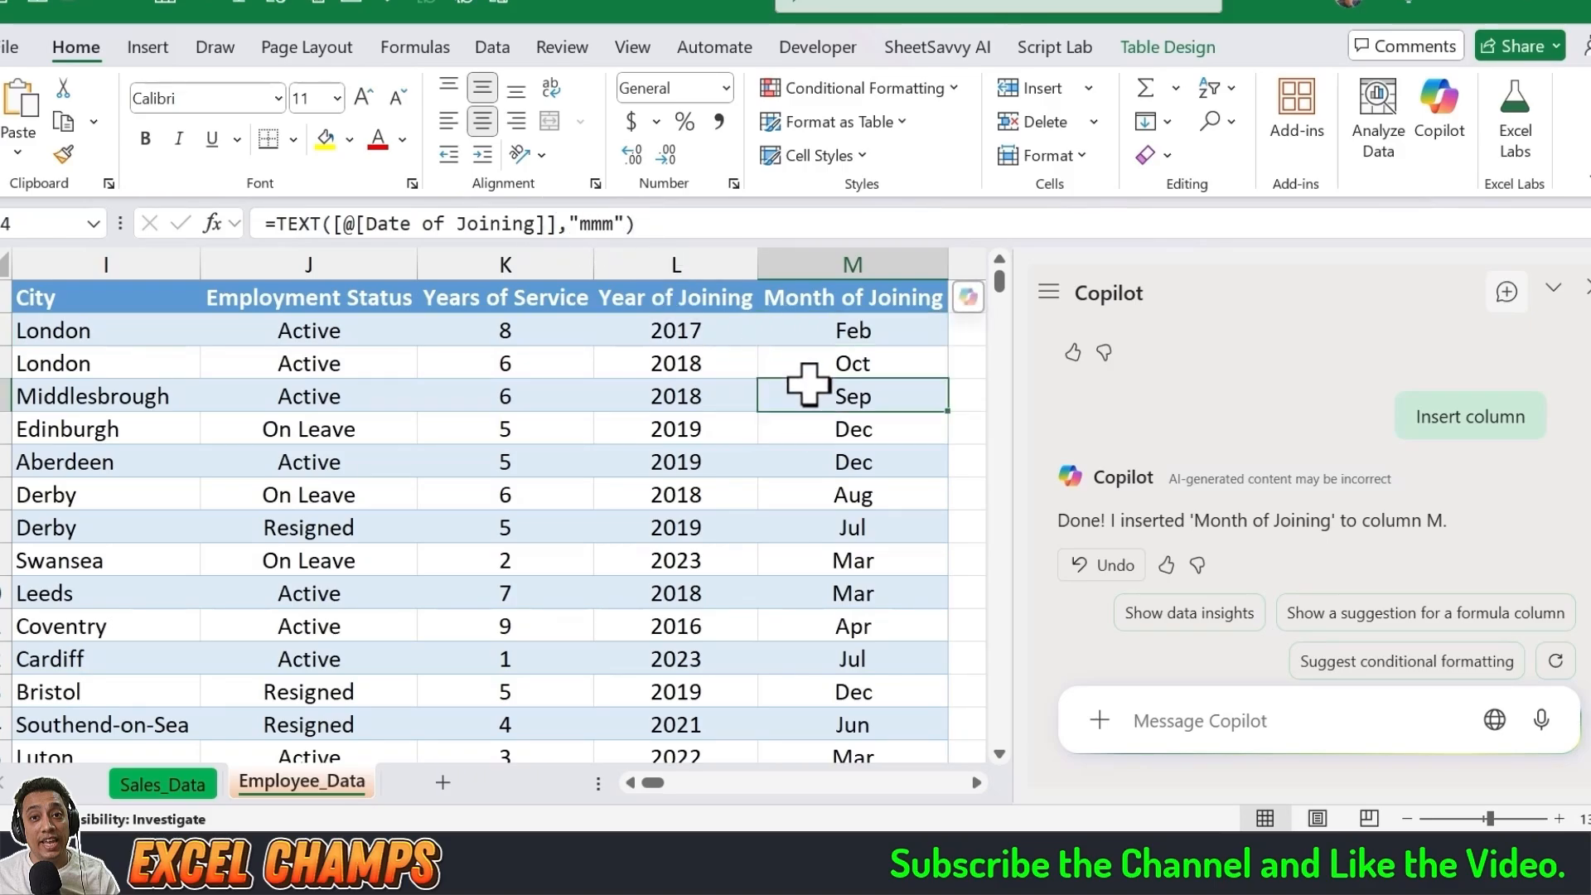